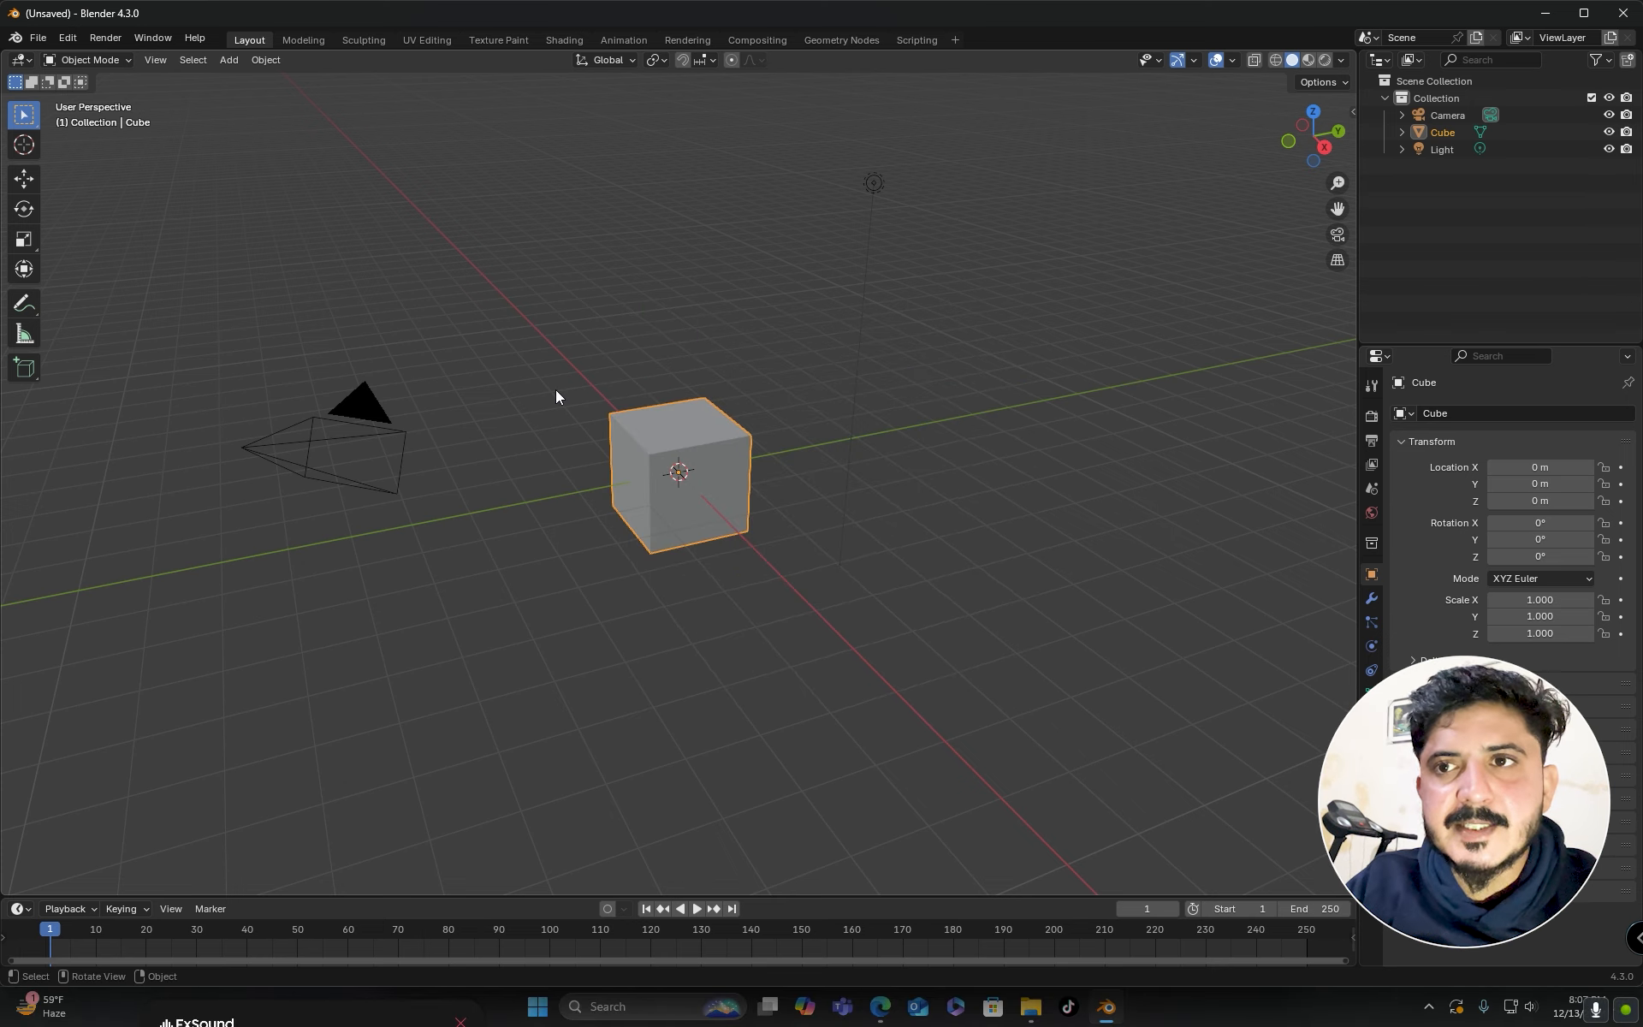
Delete the default cube from the scene.
{"action": "middle_click_drag", "start_coordinate": [557, 388], "coordinate": [619, 413]}
{"action": "scroll", "coordinate": [588, 494], "scroll_direction": "up", "scroll_amount": 4}
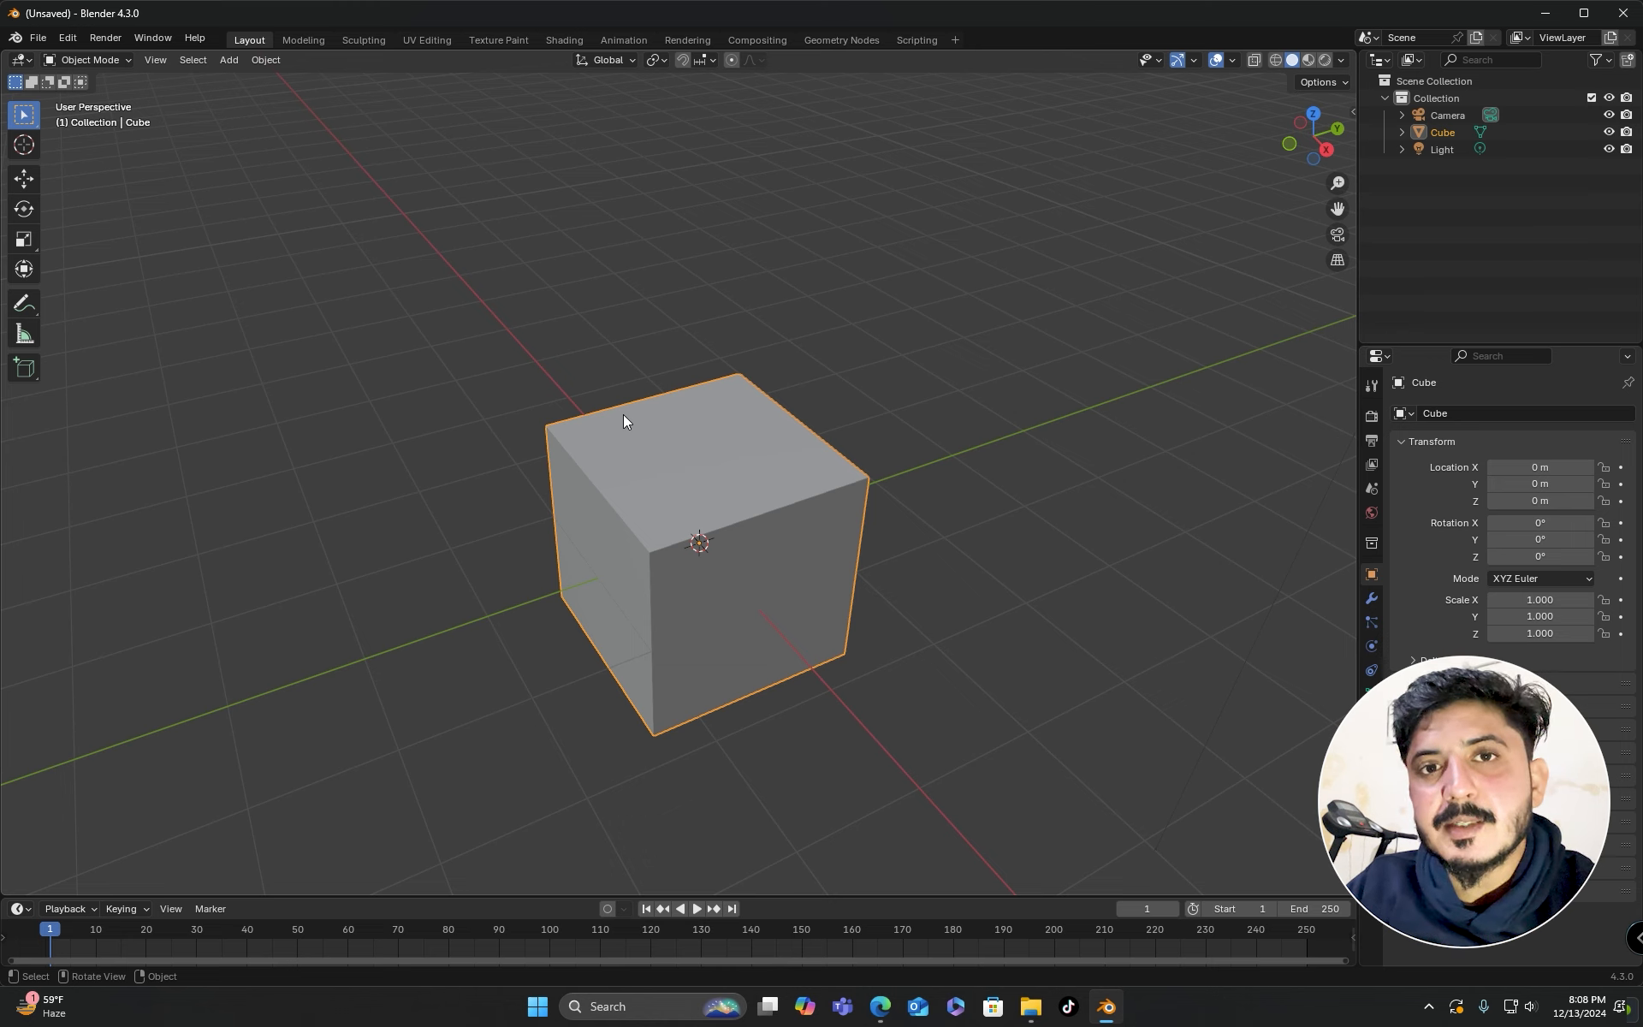
{"action": "key", "text": "Delete"}
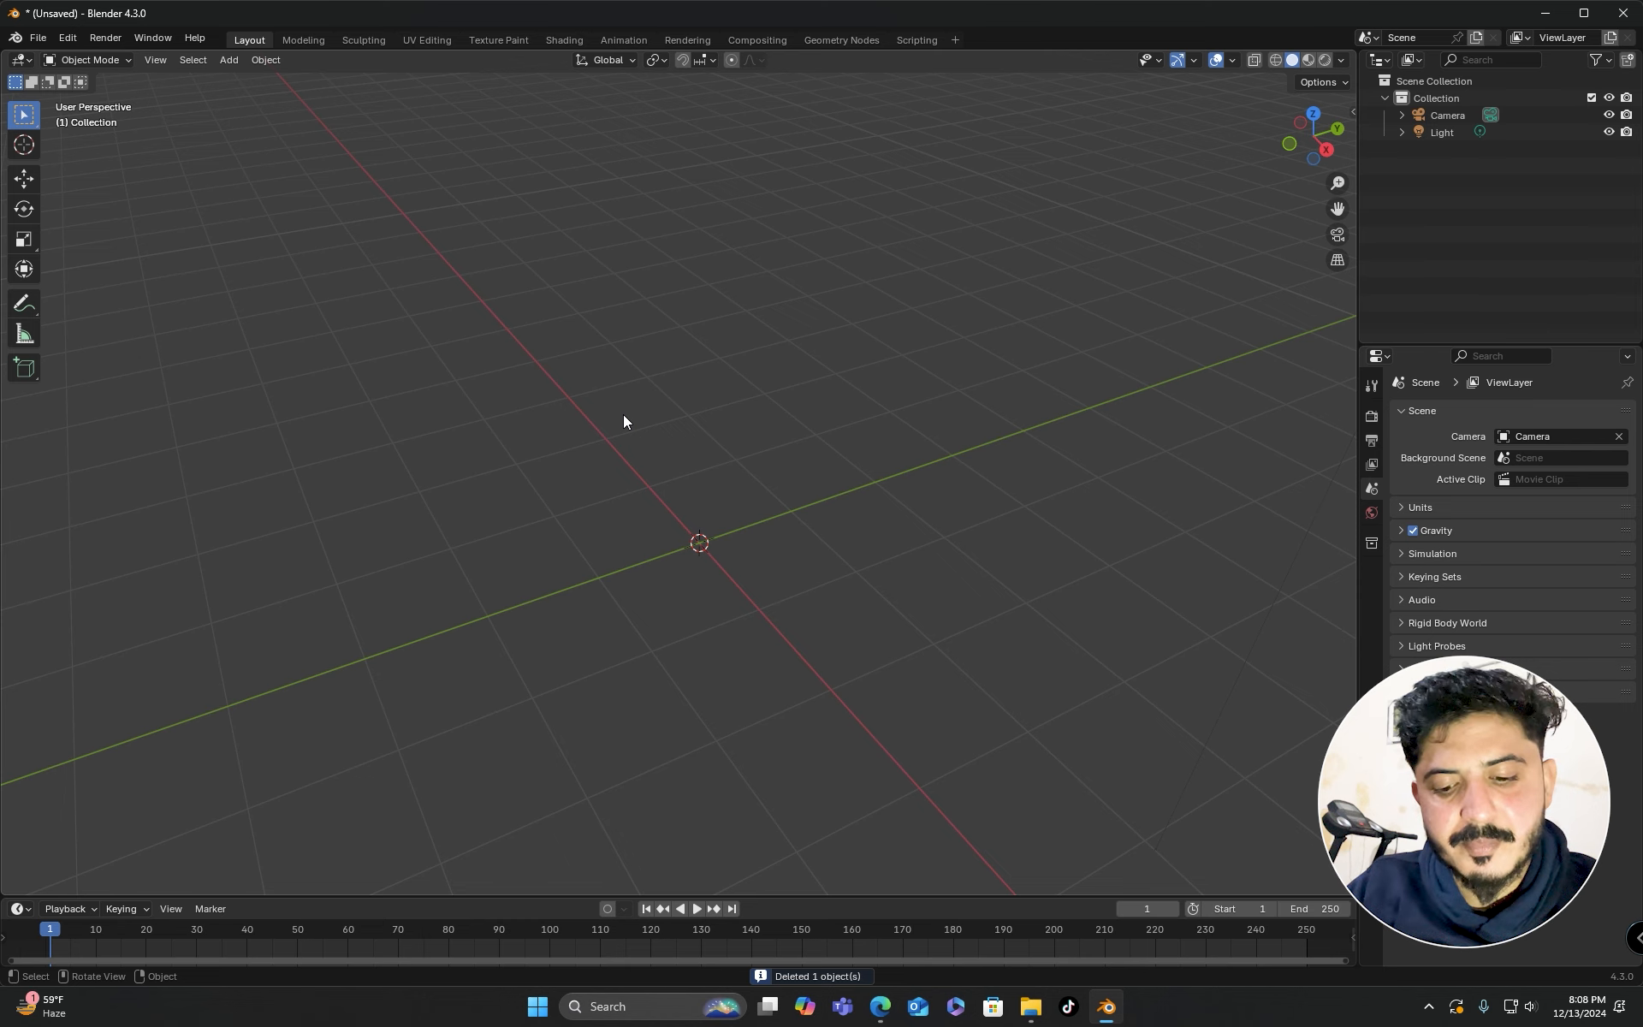
{"action": "key", "text": "ctrl+z"}
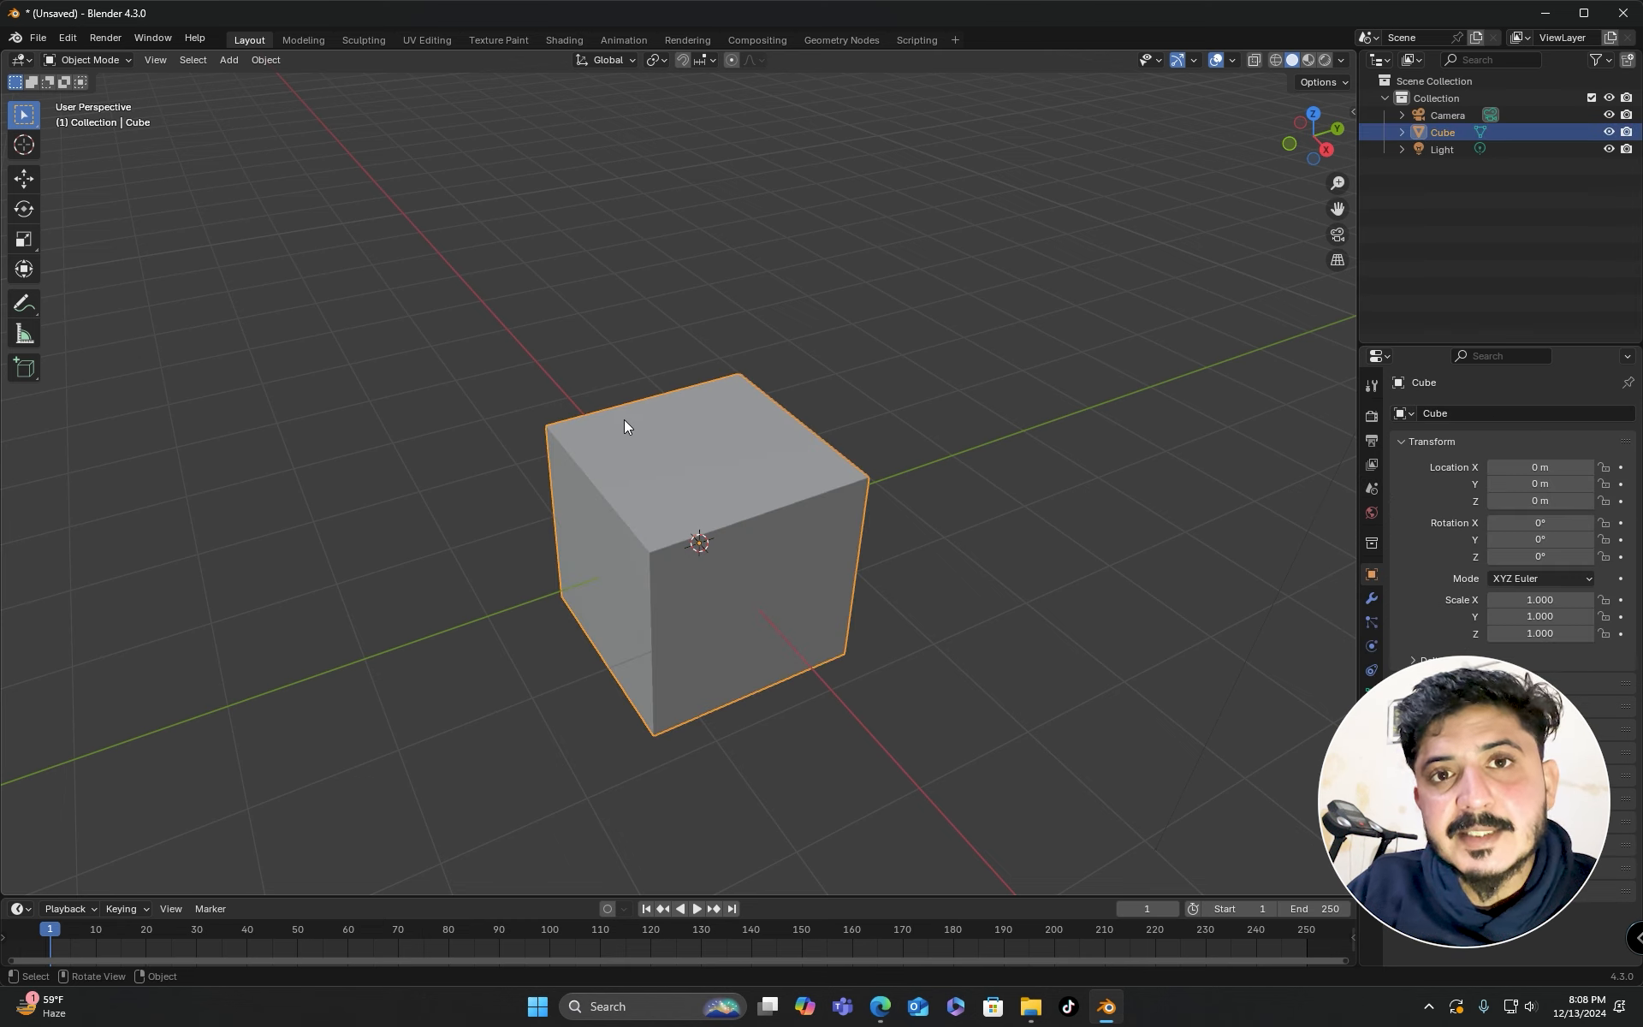
{"action": "key", "text": "x"}
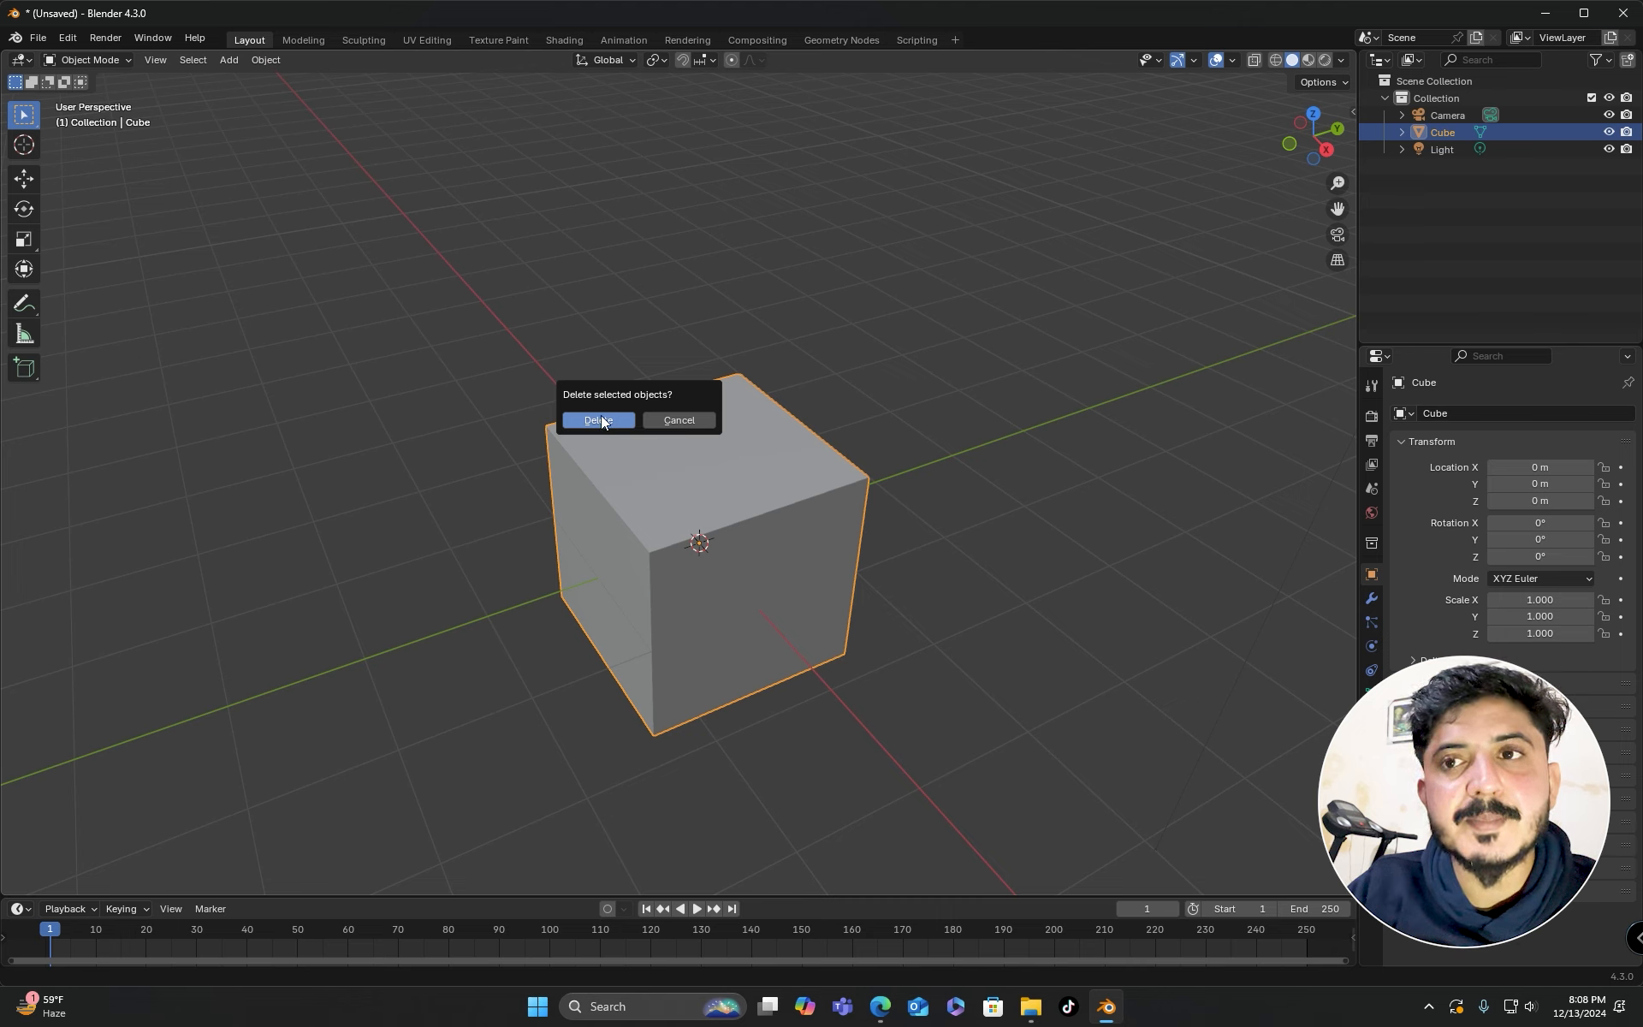
{"action": "left_click", "coordinate": [610, 422]}
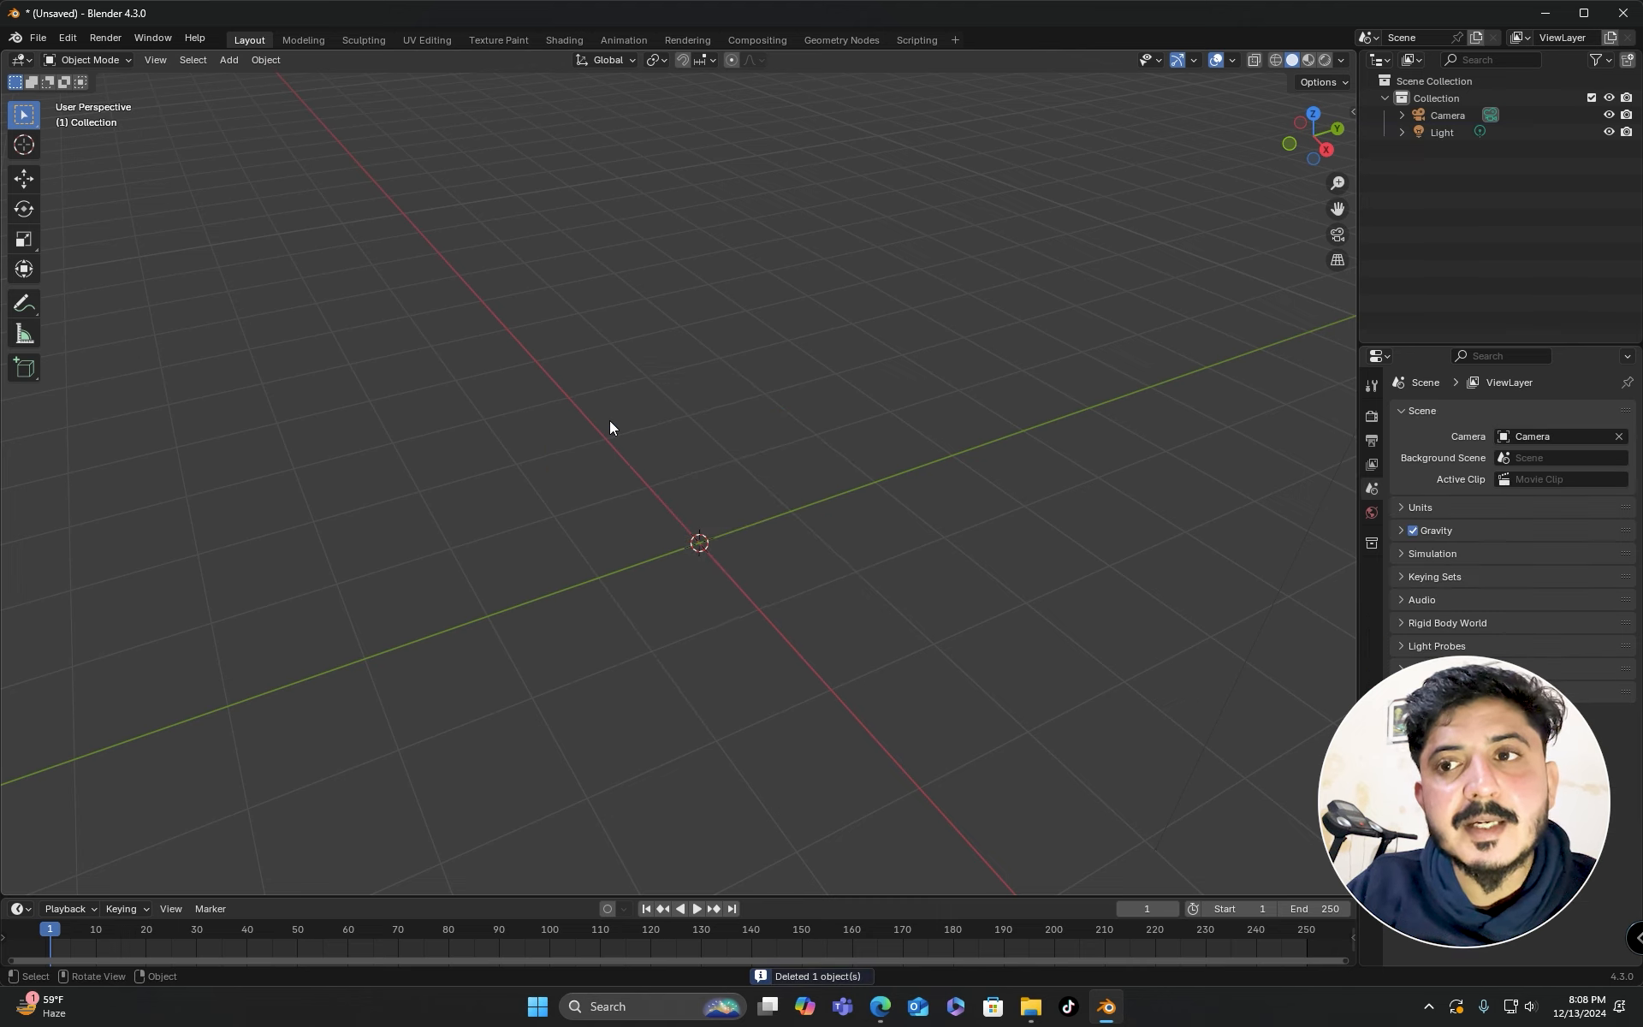
Add a new cube mesh at the world origin.
{"action": "middle_click_drag", "start_coordinate": [601, 479], "coordinate": [663, 476]}
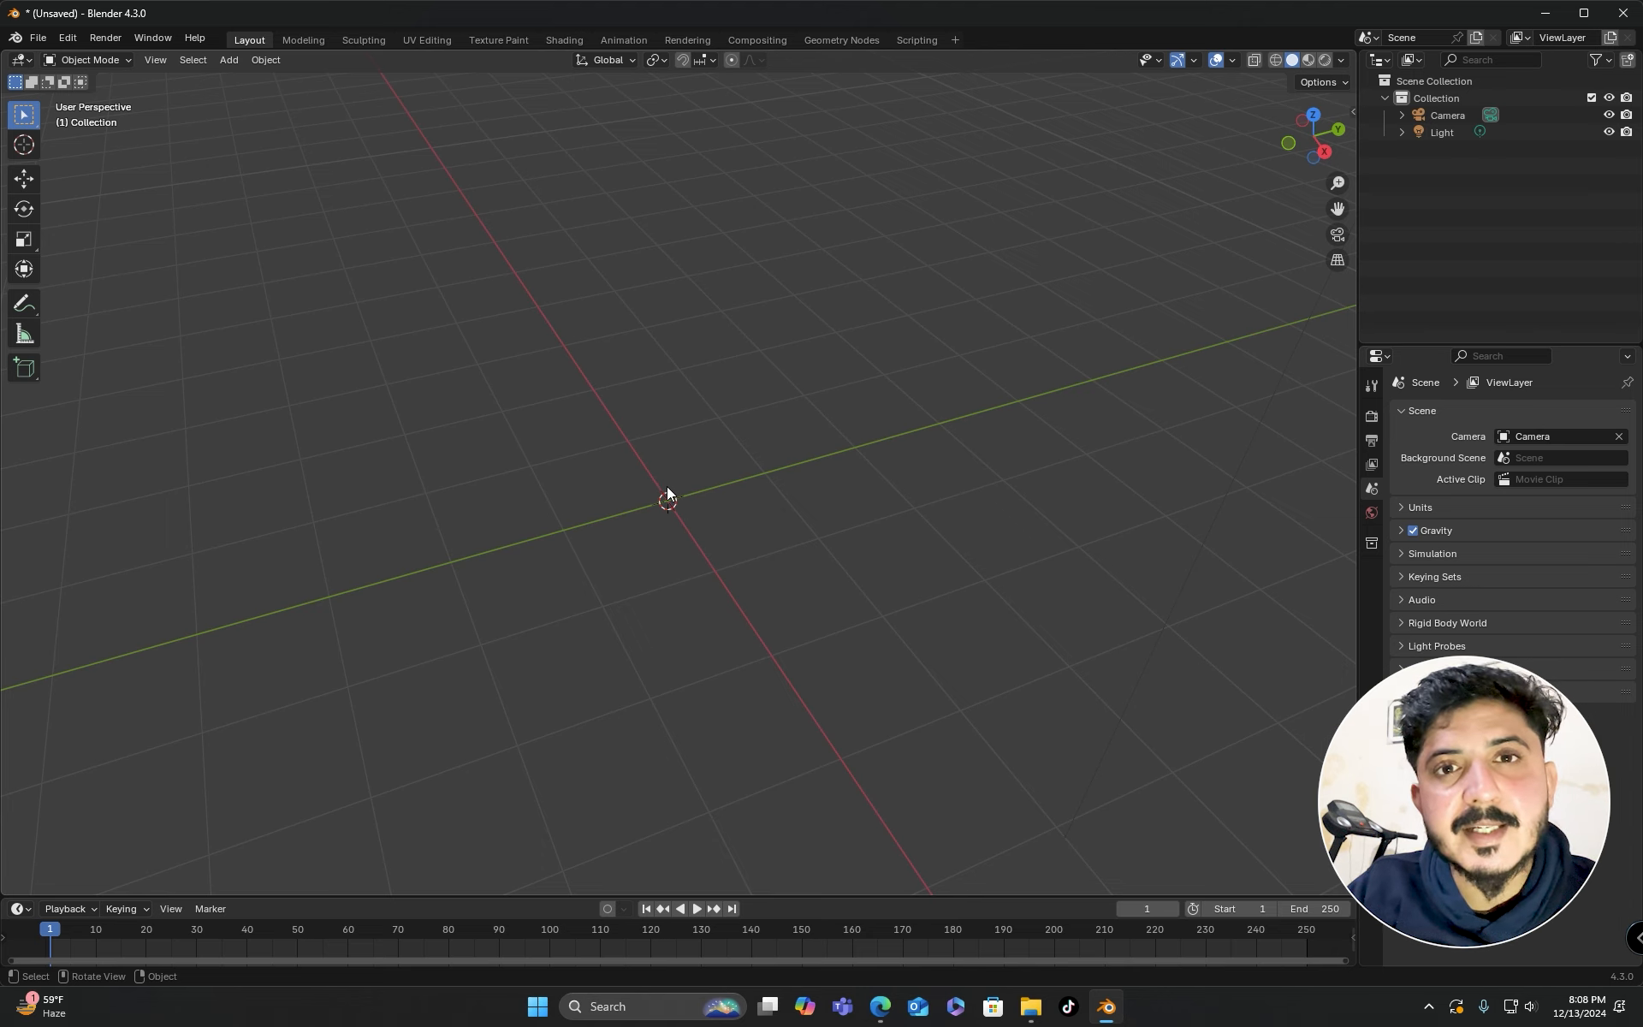
{"action": "key", "text": "shift+a"}
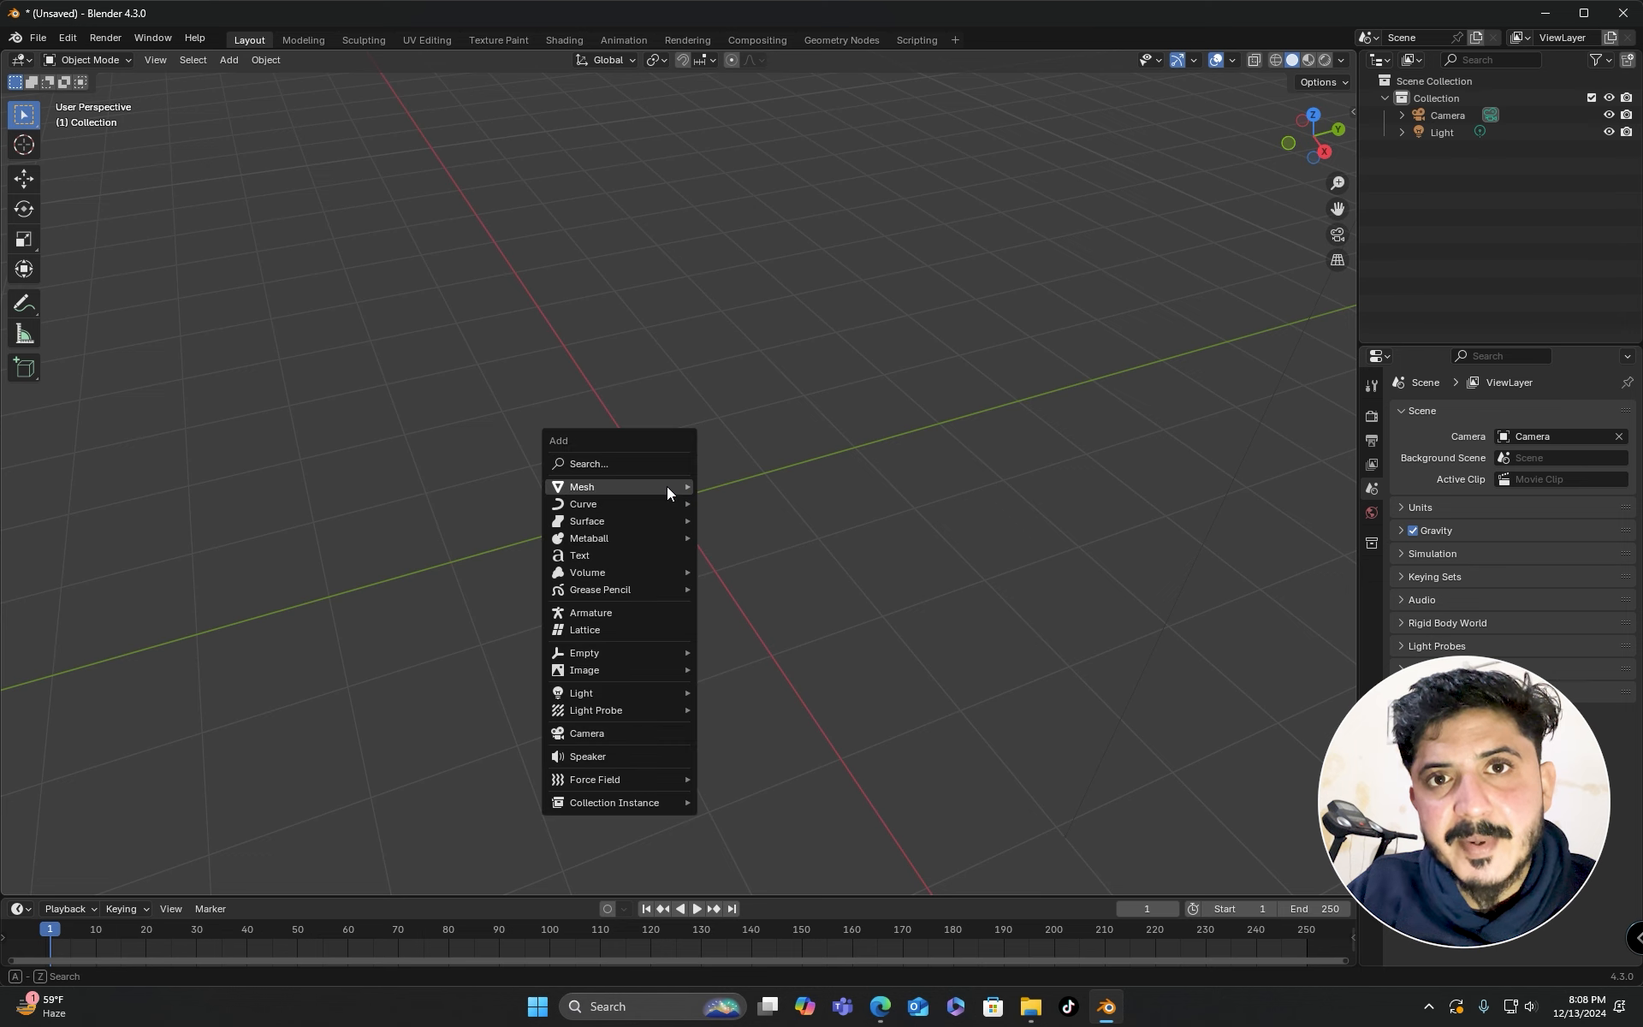
{"action": "mouse_move", "coordinate": [666, 487]}
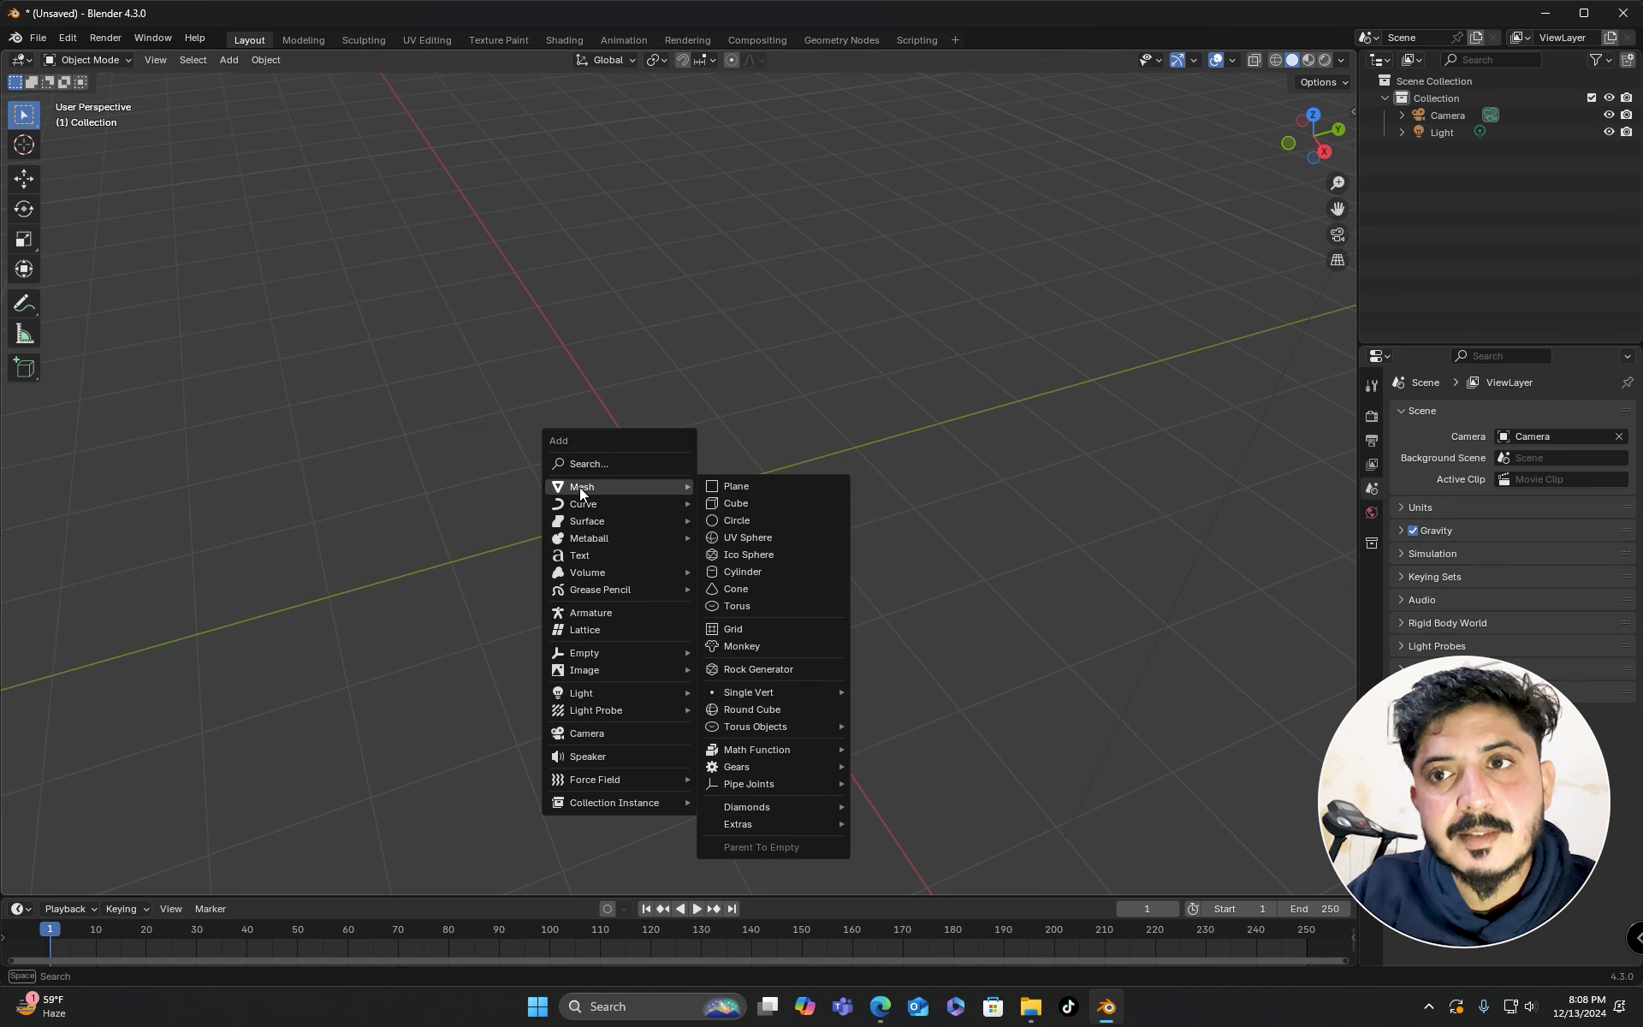
{"action": "left_click", "coordinate": [744, 502]}
{"action": "middle_click_drag", "start_coordinate": [743, 502], "coordinate": [679, 503]}
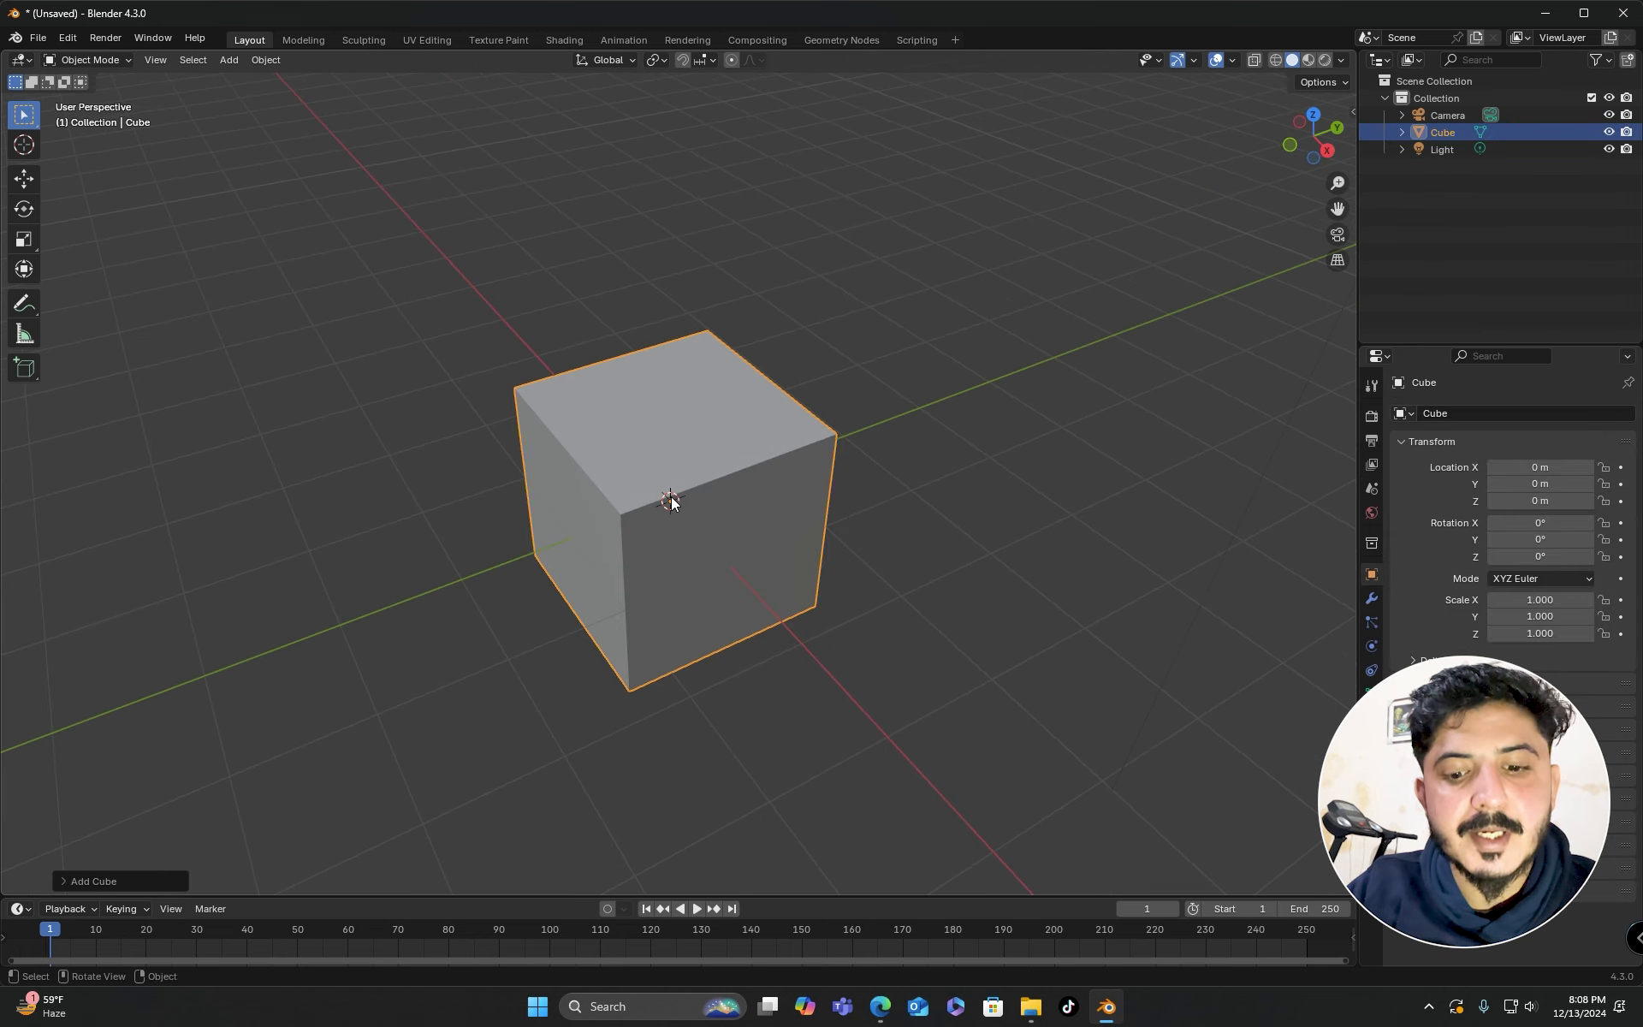
Flatten the cube into a thin slab by scaling it along the Z axis to about 0.066.
{"action": "scroll", "coordinate": [680, 503], "scroll_direction": "up", "scroll_amount": 2}
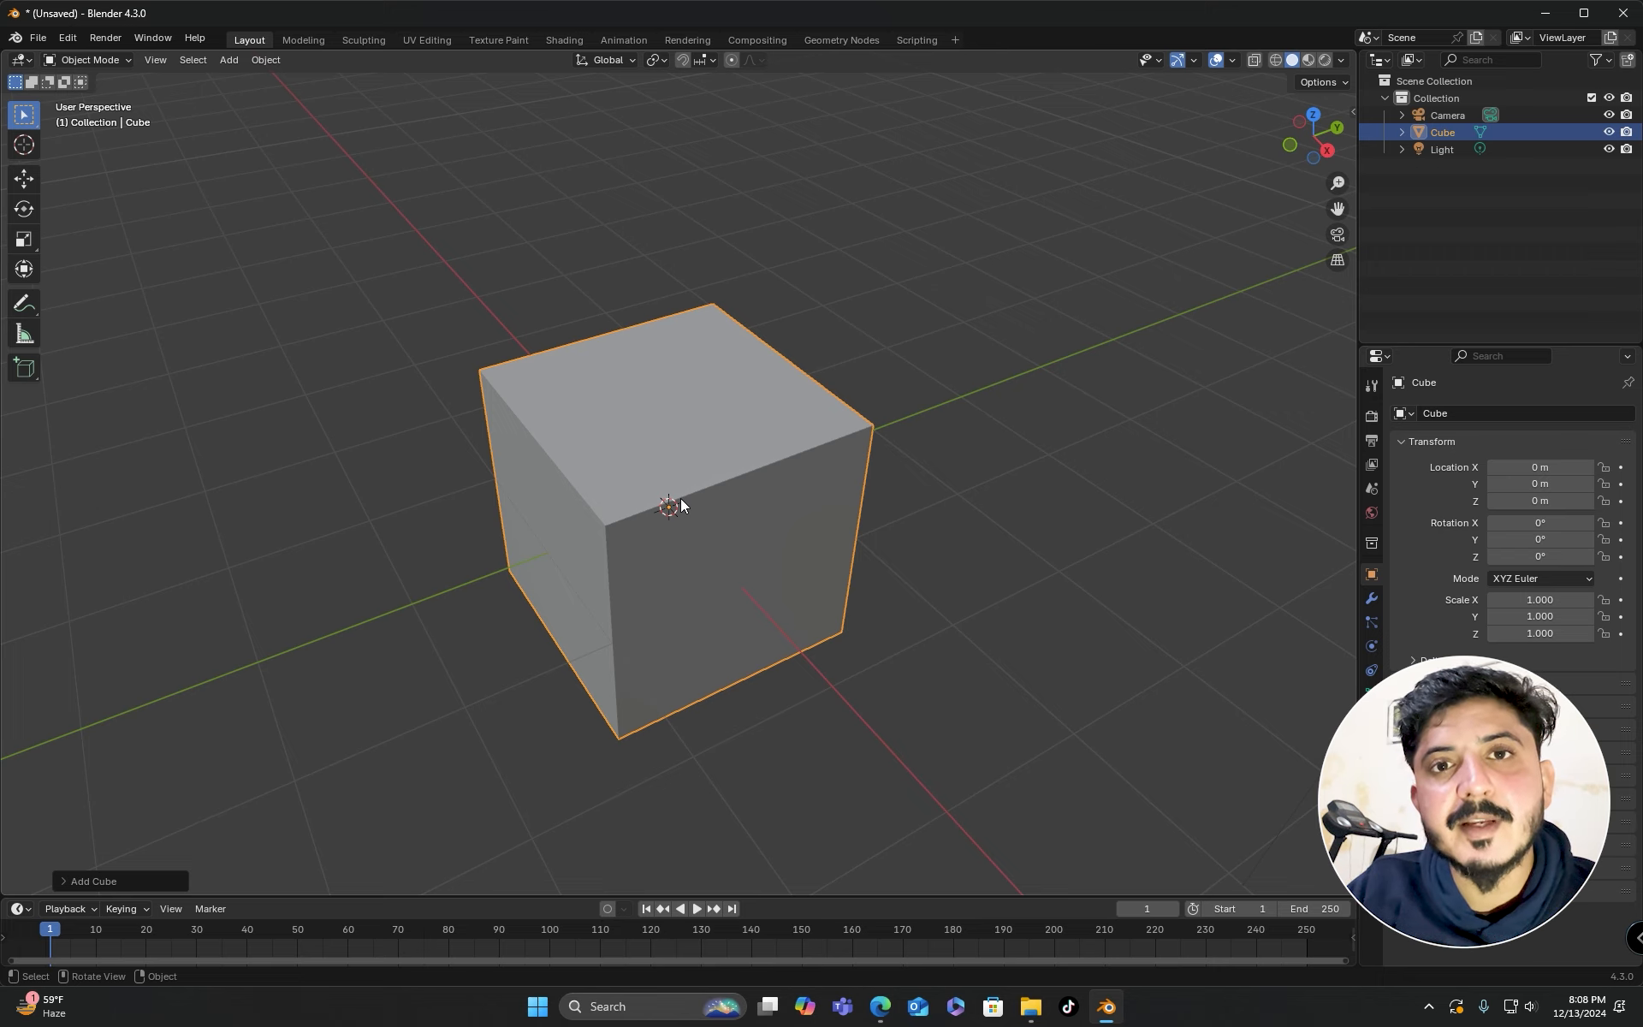
{"action": "scroll", "coordinate": [680, 498], "scroll_direction": "up", "scroll_amount": 2}
{"action": "mouse_move", "coordinate": [680, 498]}
{"action": "middle_mouse_down", "text": "shift"}
{"action": "mouse_move", "coordinate": [658, 453]}
{"action": "mouse_move", "coordinate": [669, 477]}
{"action": "middle_mouse_up", "text": "shift"}
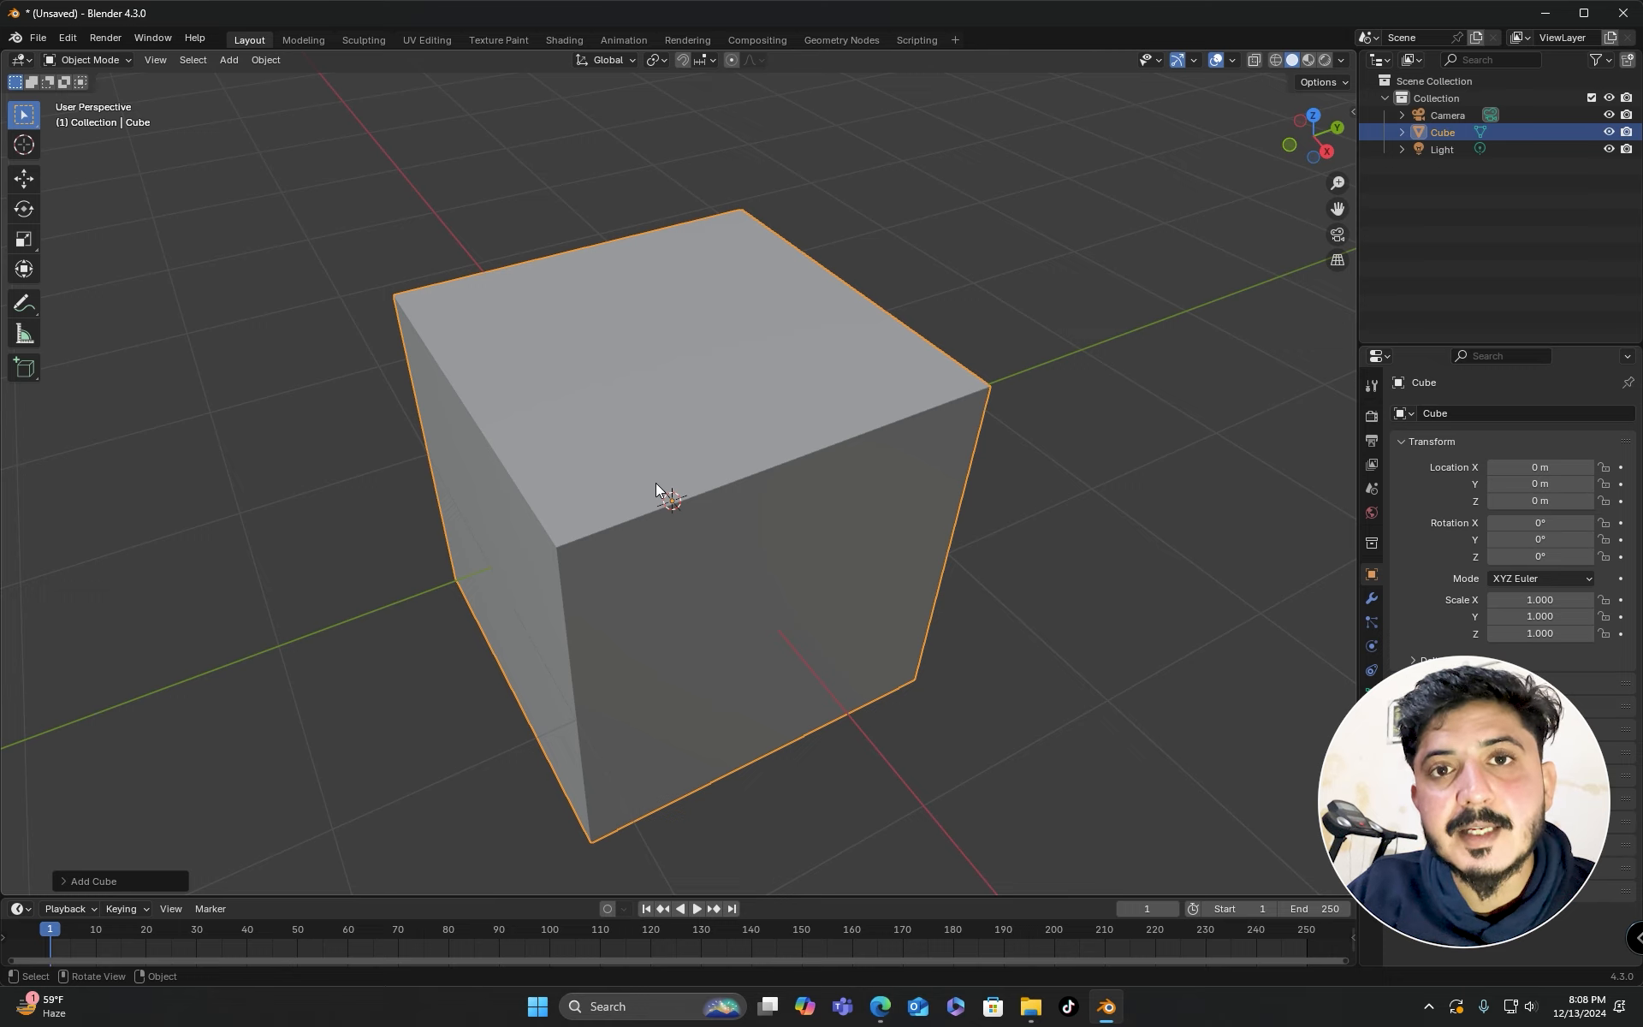
{"action": "middle_click_drag", "start_coordinate": [645, 481], "coordinate": [660, 444]}
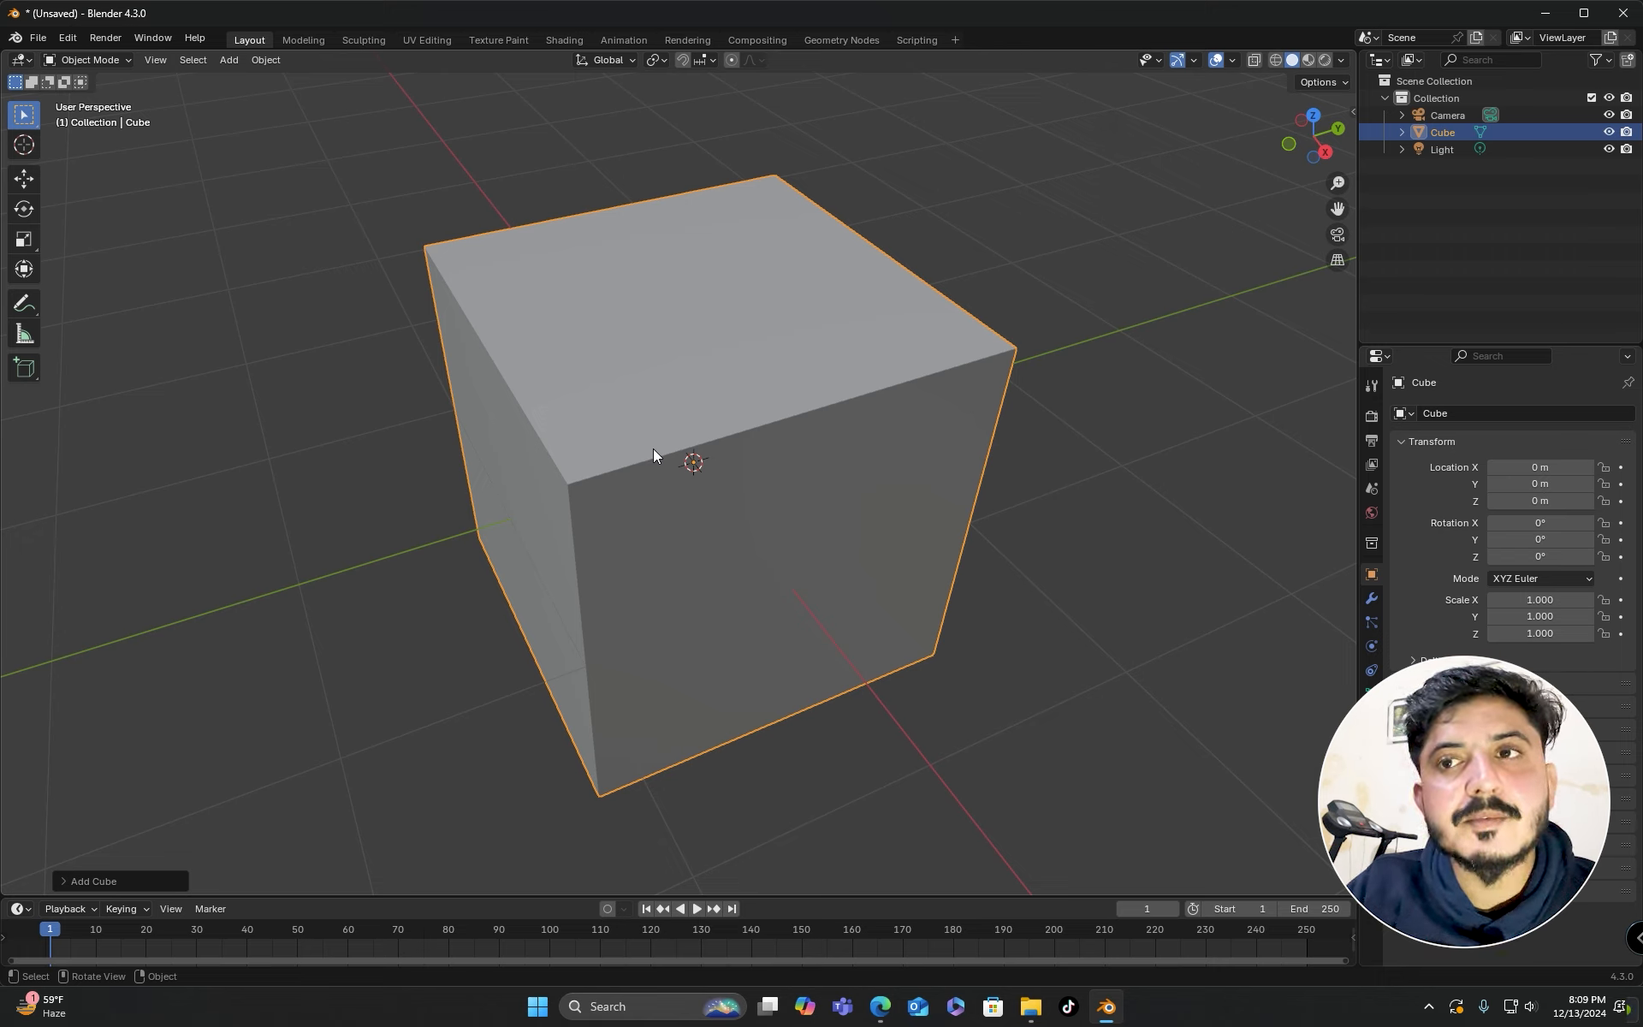
{"action": "middle_click_drag", "start_coordinate": [653, 454], "coordinate": [647, 475]}
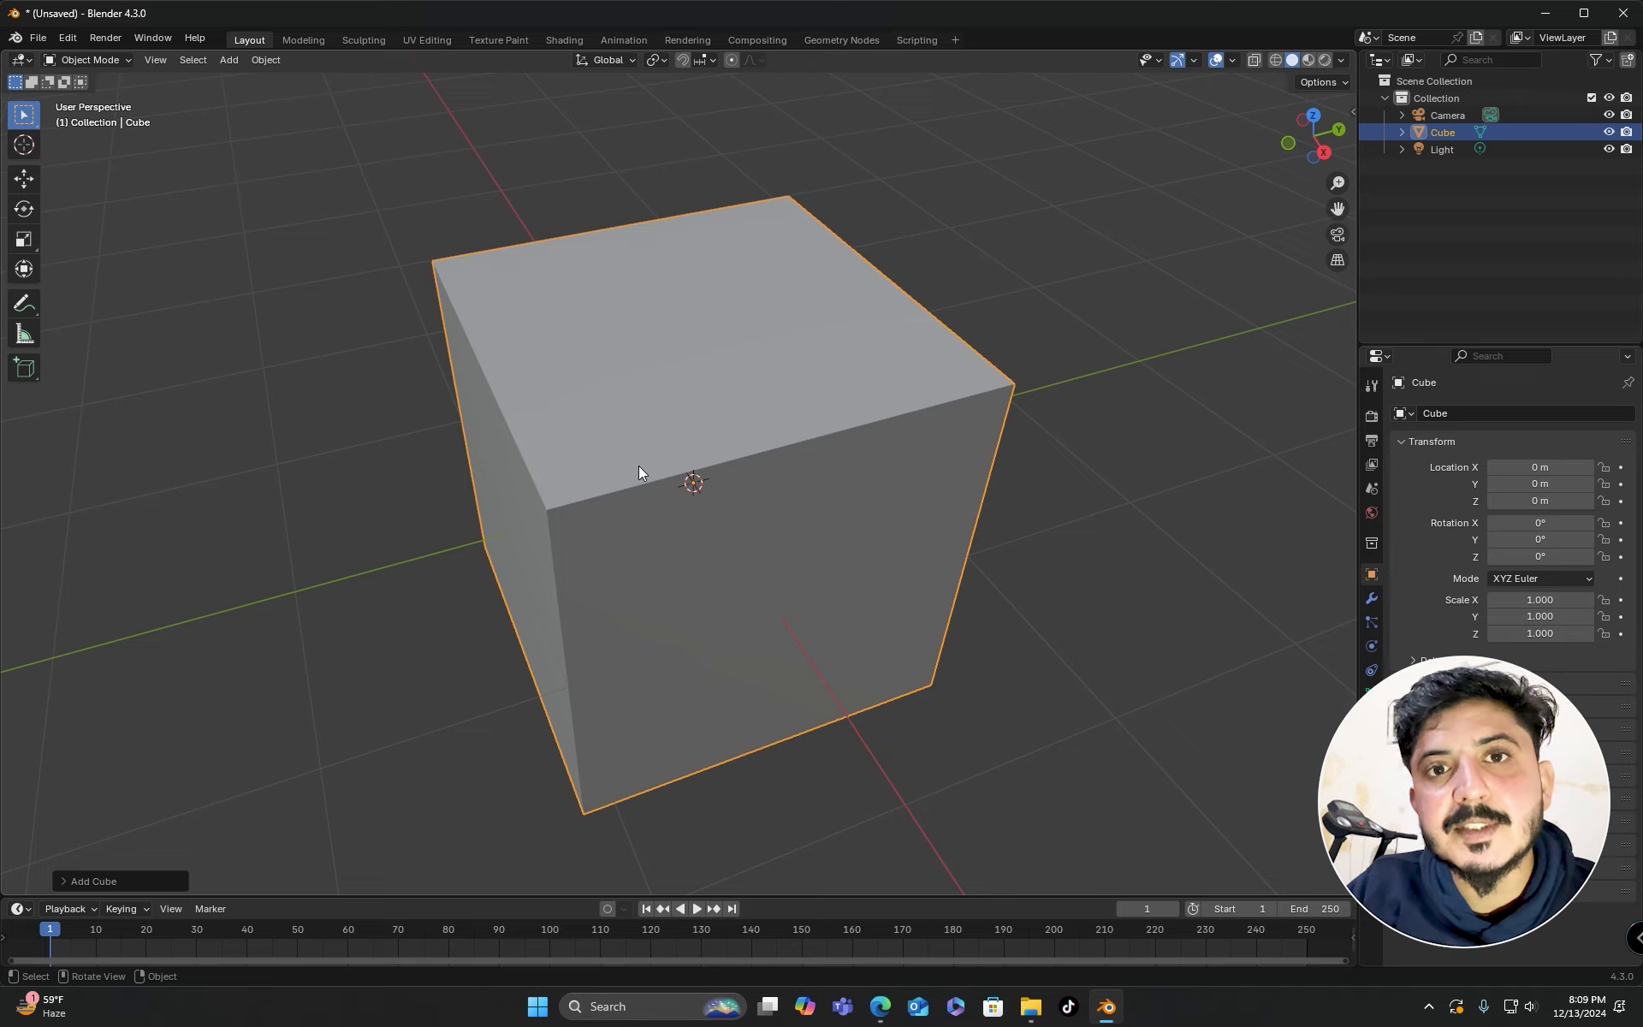
{"action": "middle_click_drag", "start_coordinate": [639, 469], "coordinate": [695, 397]}
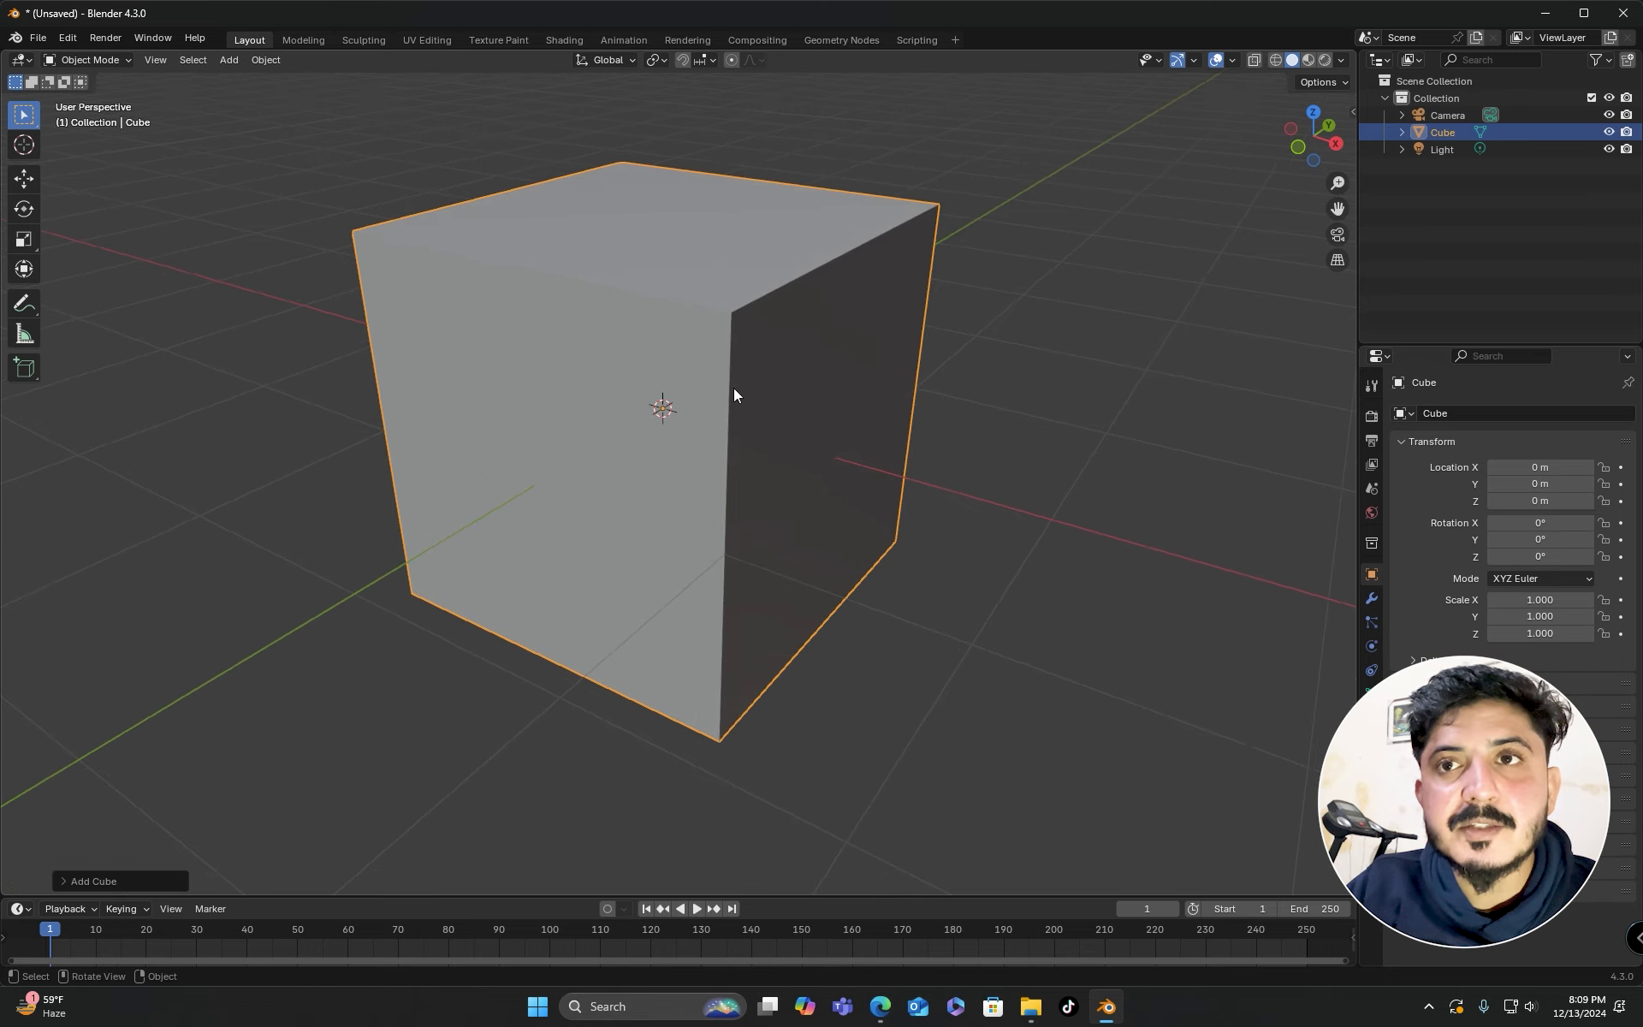
{"action": "middle_click_drag", "start_coordinate": [696, 407], "coordinate": [717, 364]}
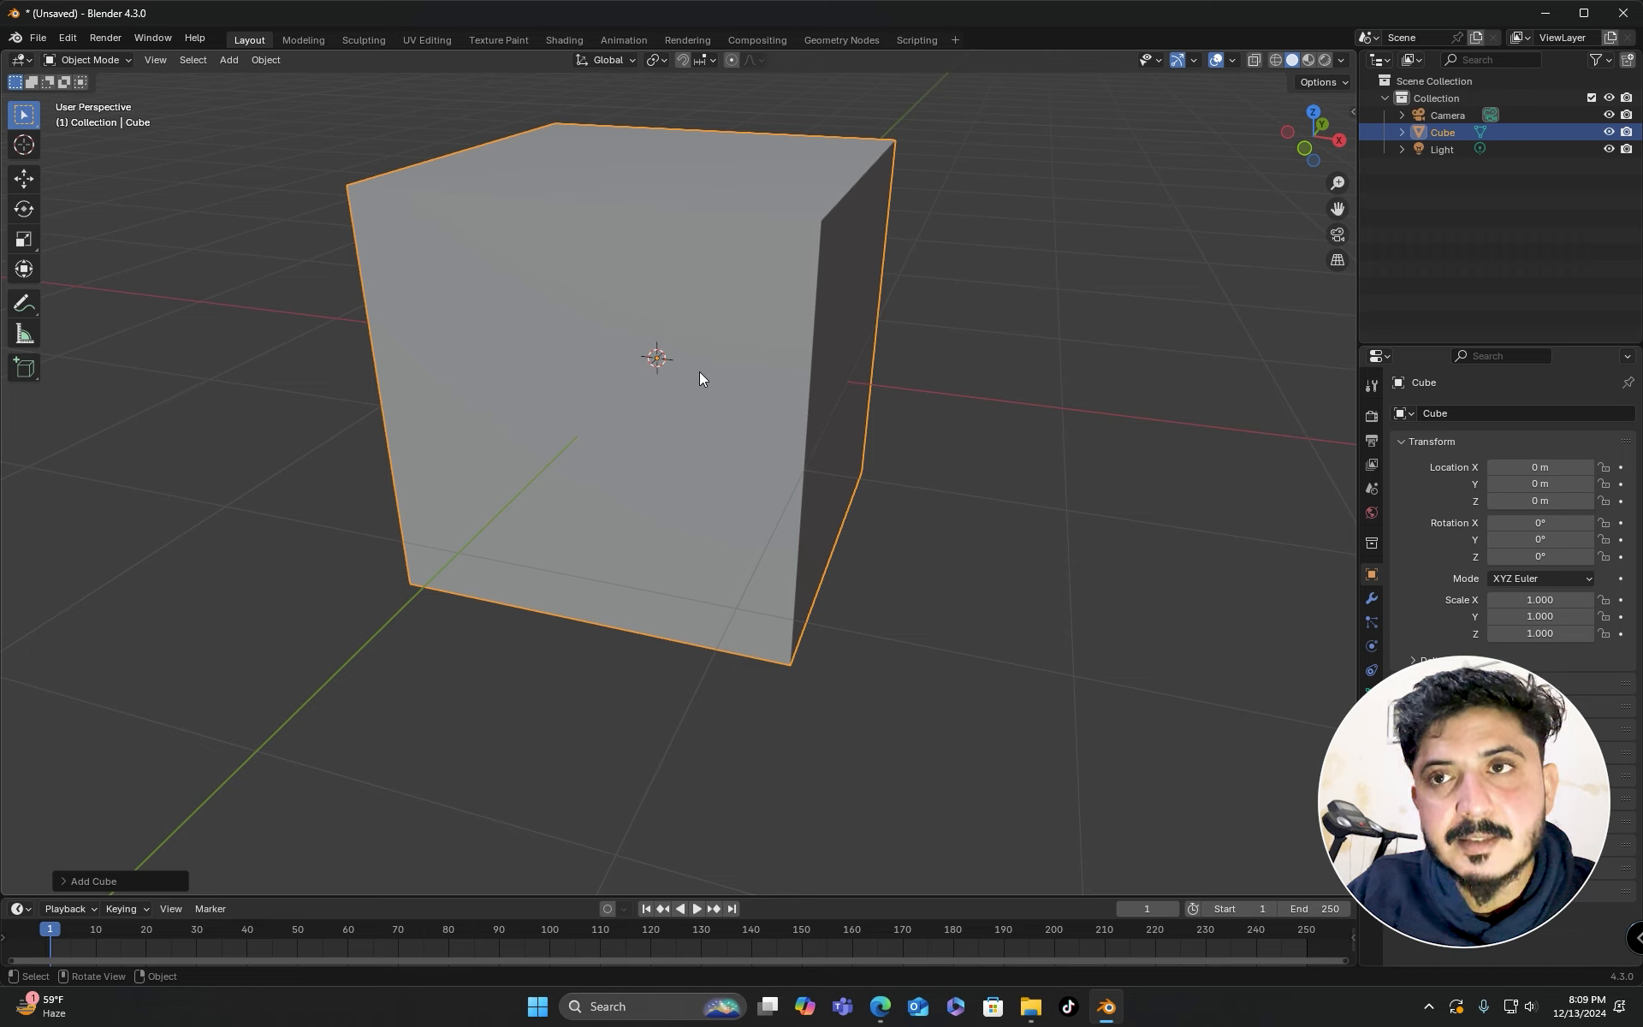
{"action": "key", "text": "s"}
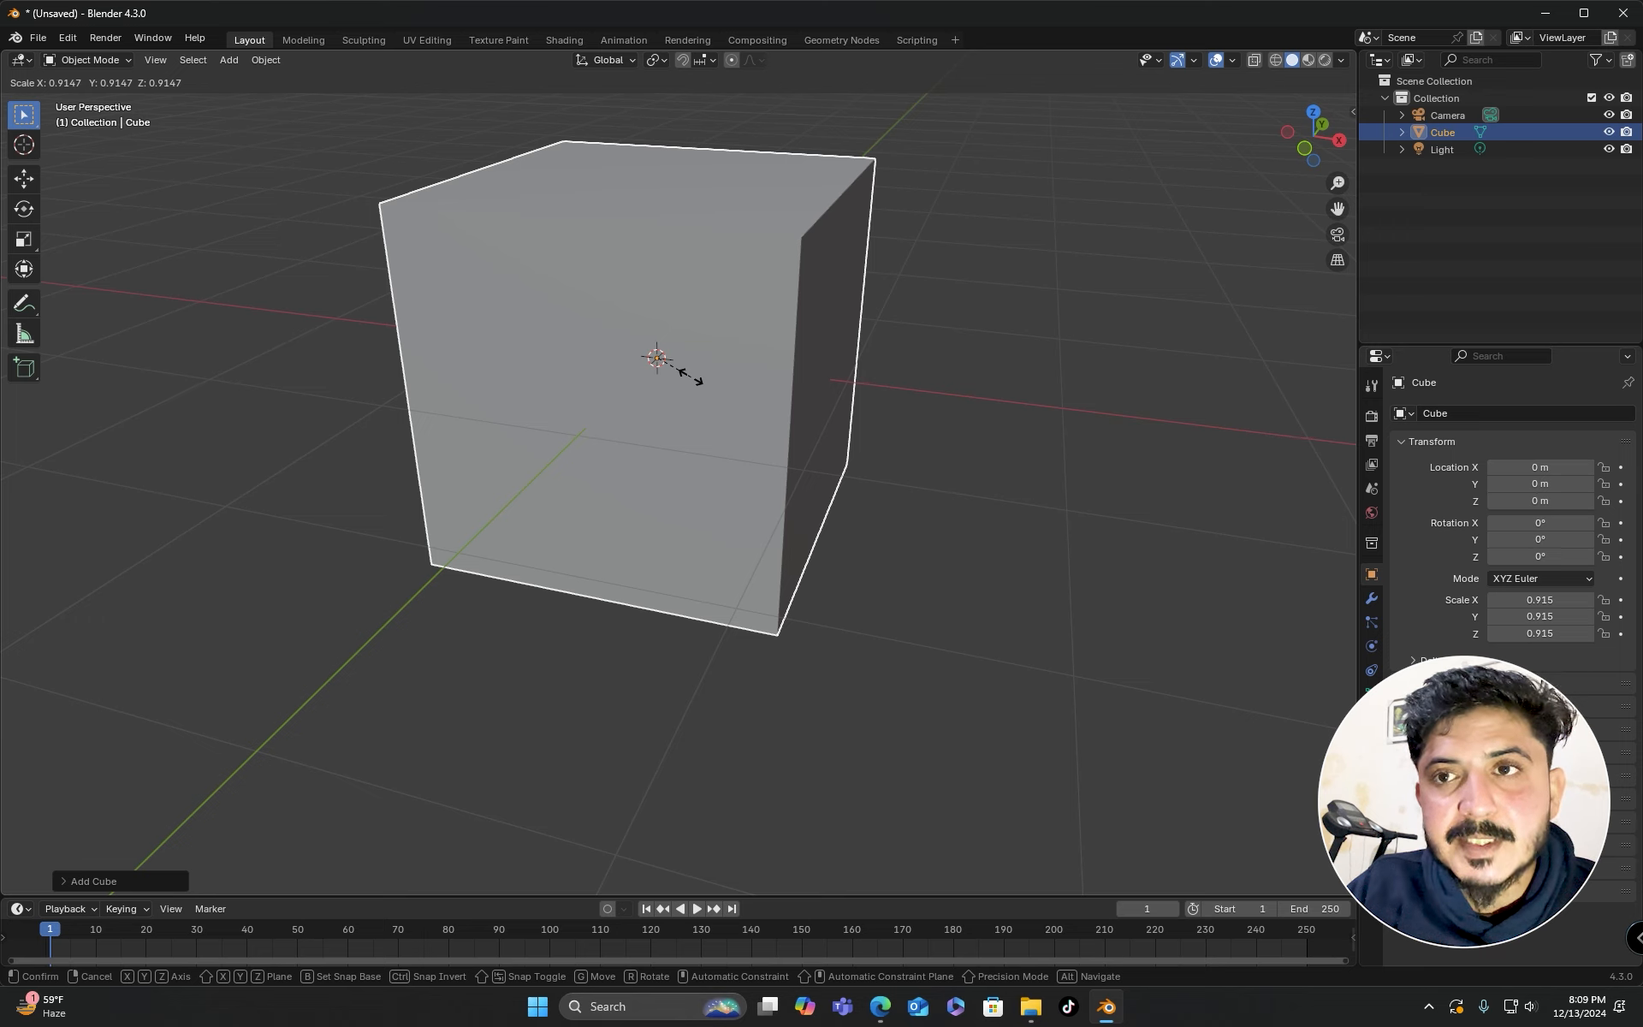
{"action": "key", "text": "z"}
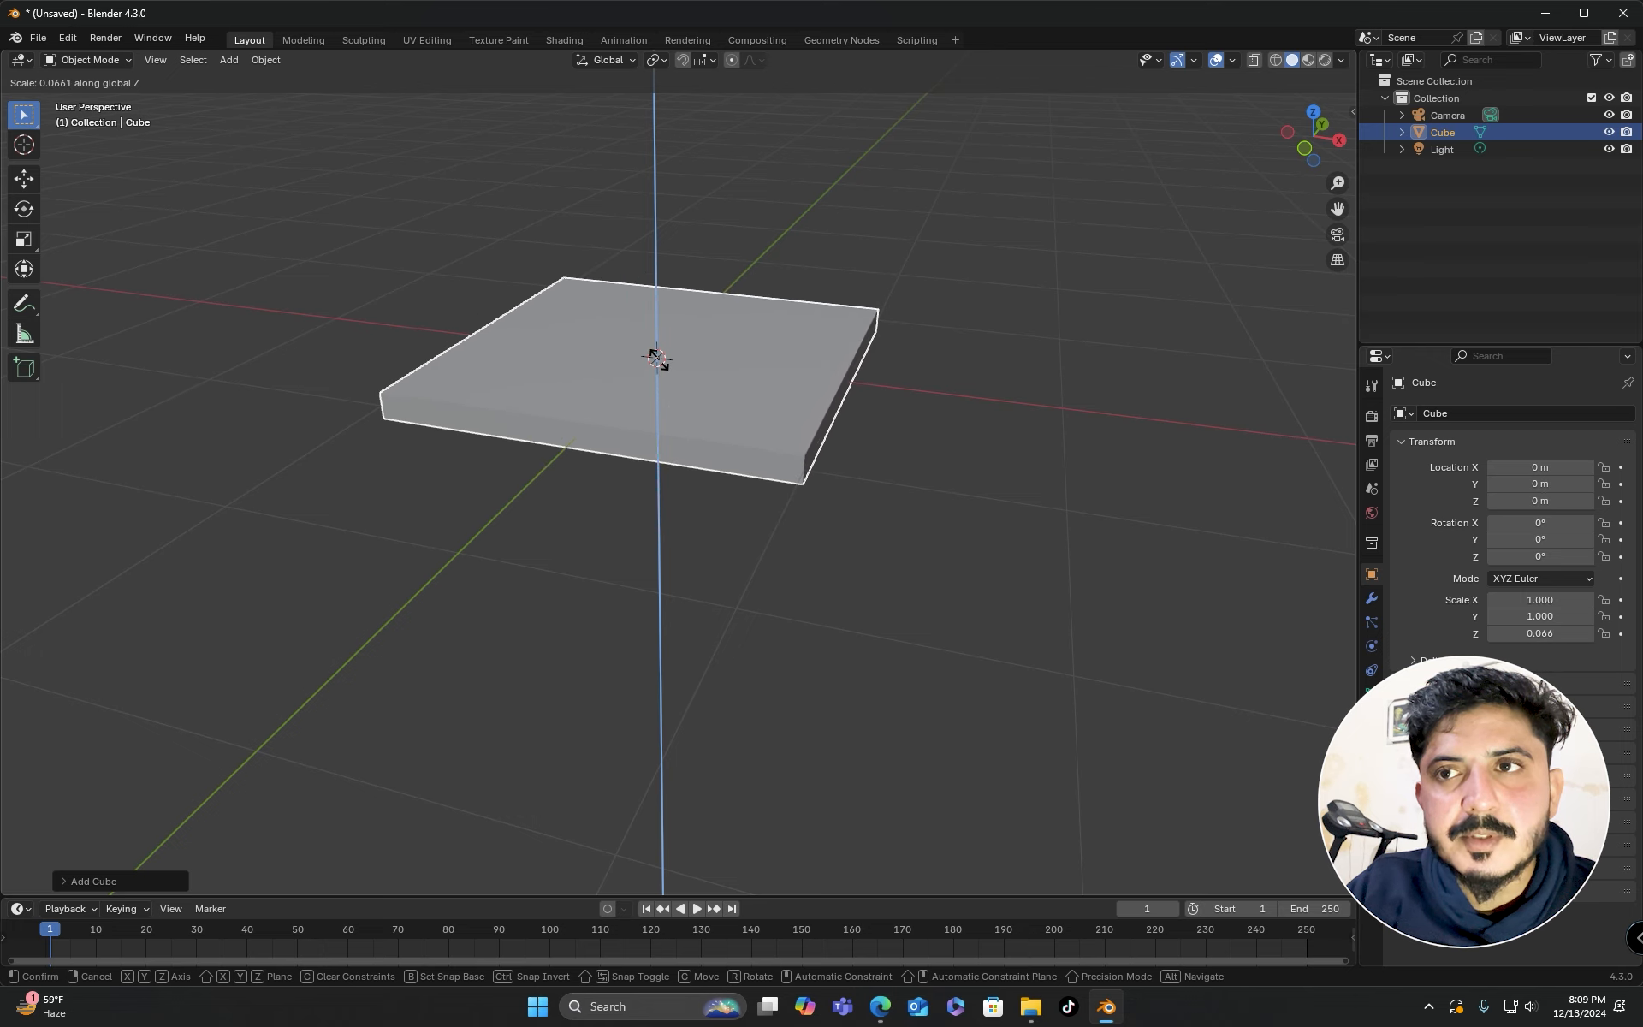
{"action": "left_click", "coordinate": [659, 360]}
Stretch the slab along the Y axis to a scale of about 2.057.
{"action": "scroll", "coordinate": [652, 372], "scroll_direction": "down", "scroll_amount": 2}
{"action": "middle_click_drag", "start_coordinate": [650, 366], "coordinate": [449, 489]}
{"action": "scroll", "coordinate": [457, 494], "scroll_direction": "up", "scroll_amount": 3}
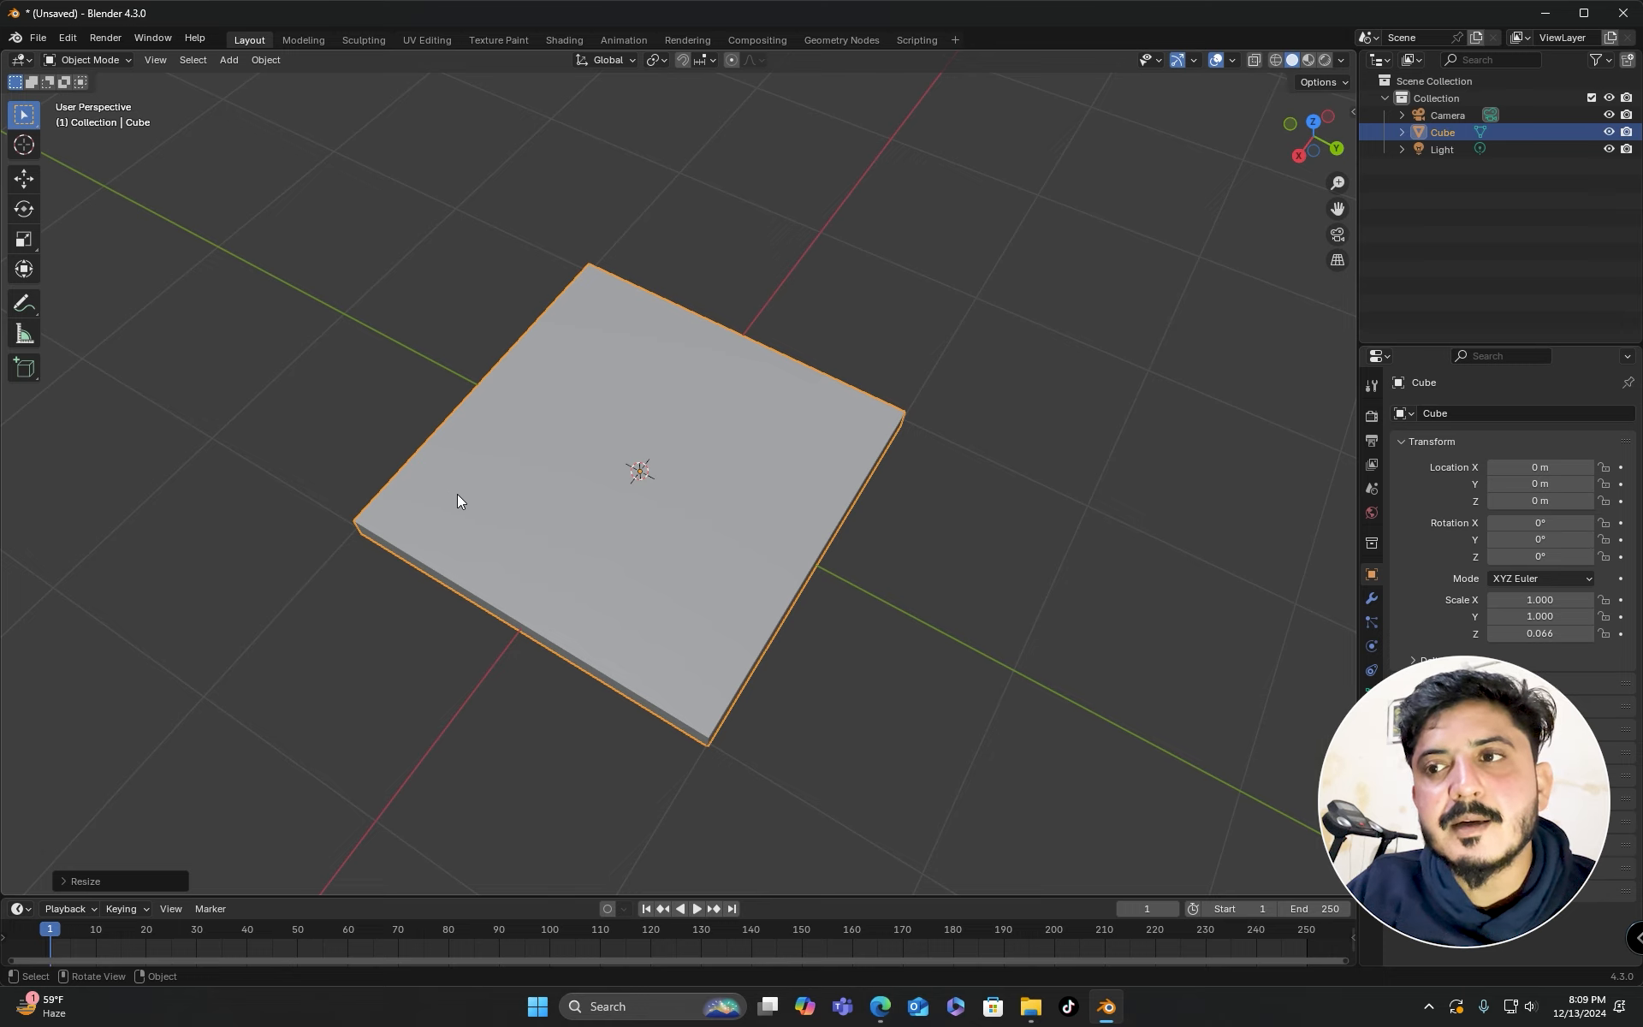
{"action": "middle_click_drag", "start_coordinate": [453, 506], "coordinate": [477, 511]}
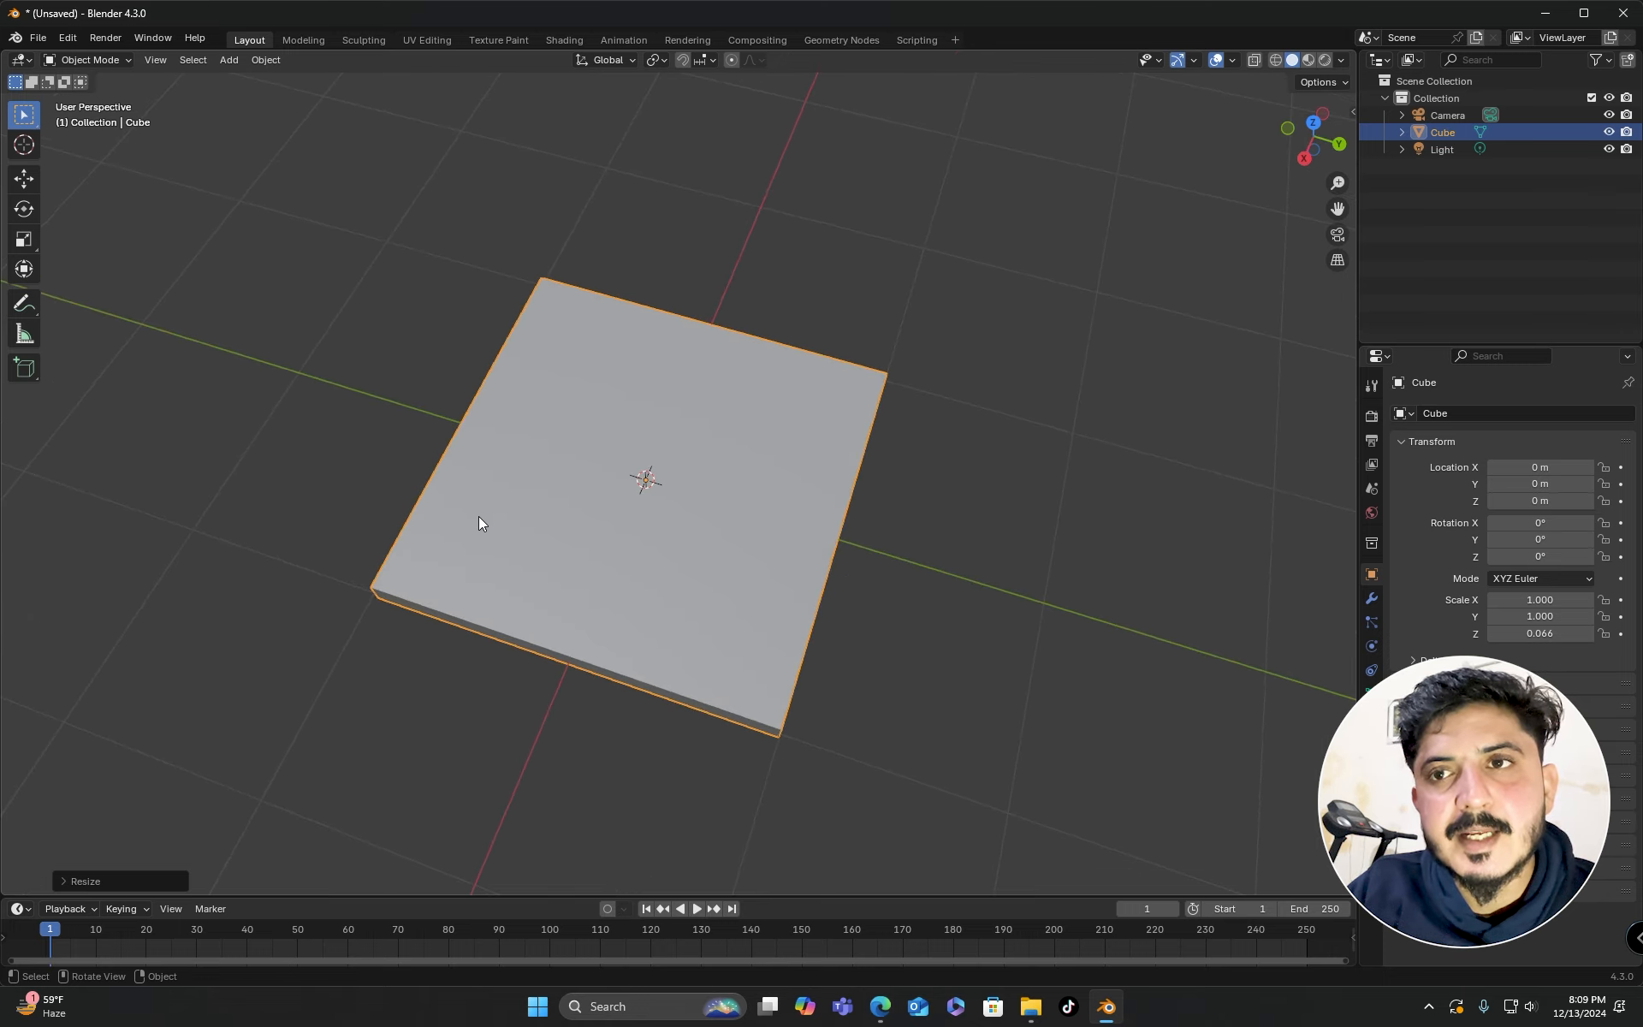
{"action": "key", "text": "s"}
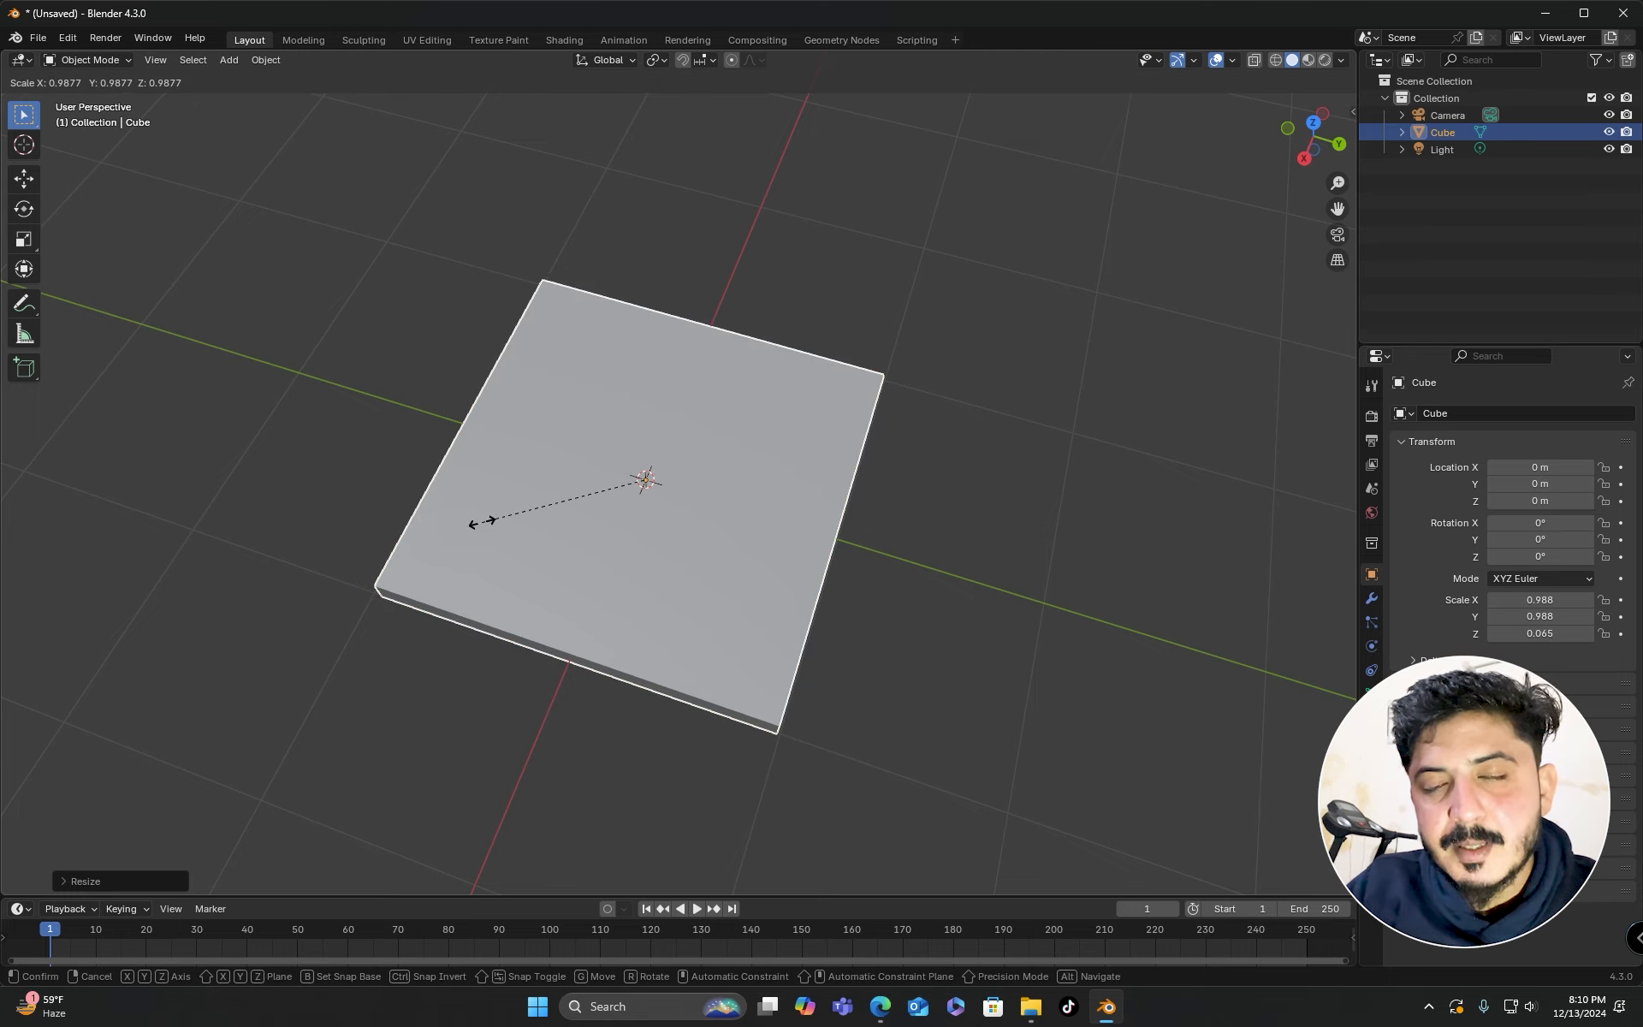
{"action": "key", "text": "y"}
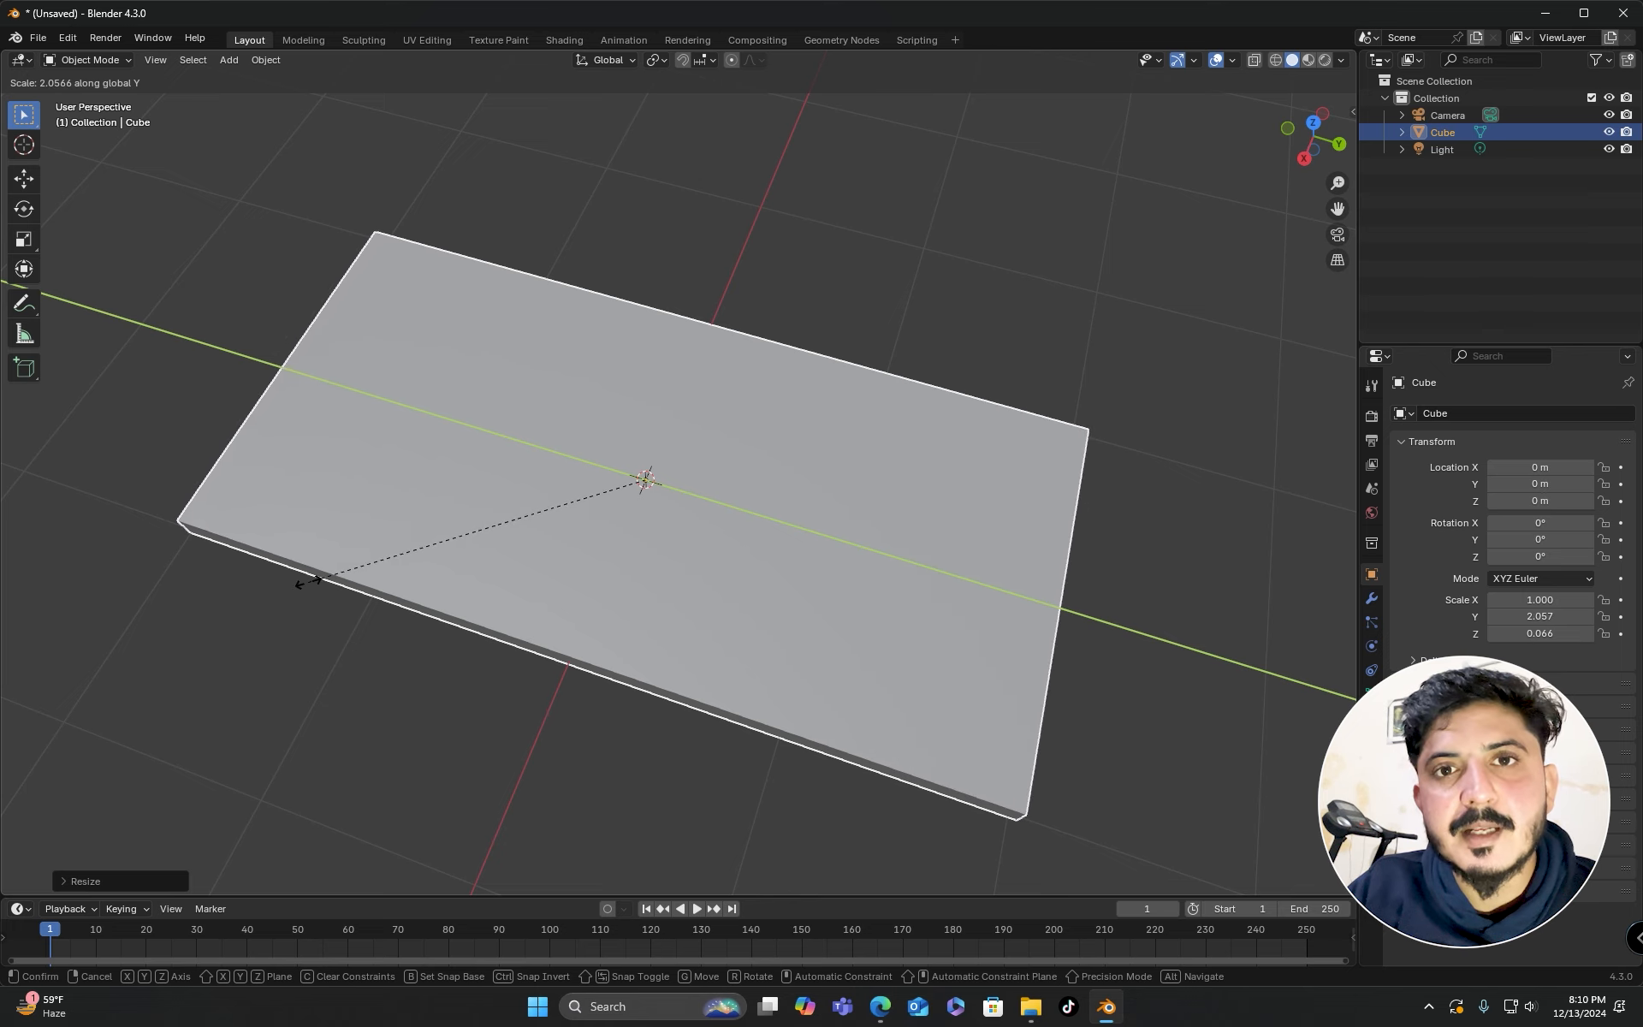
{"action": "left_click", "coordinate": [308, 582]}
Raise the slab along the Z axis to a height of about 1.55 m.
{"action": "middle_click_drag", "start_coordinate": [604, 567], "coordinate": [548, 589]}
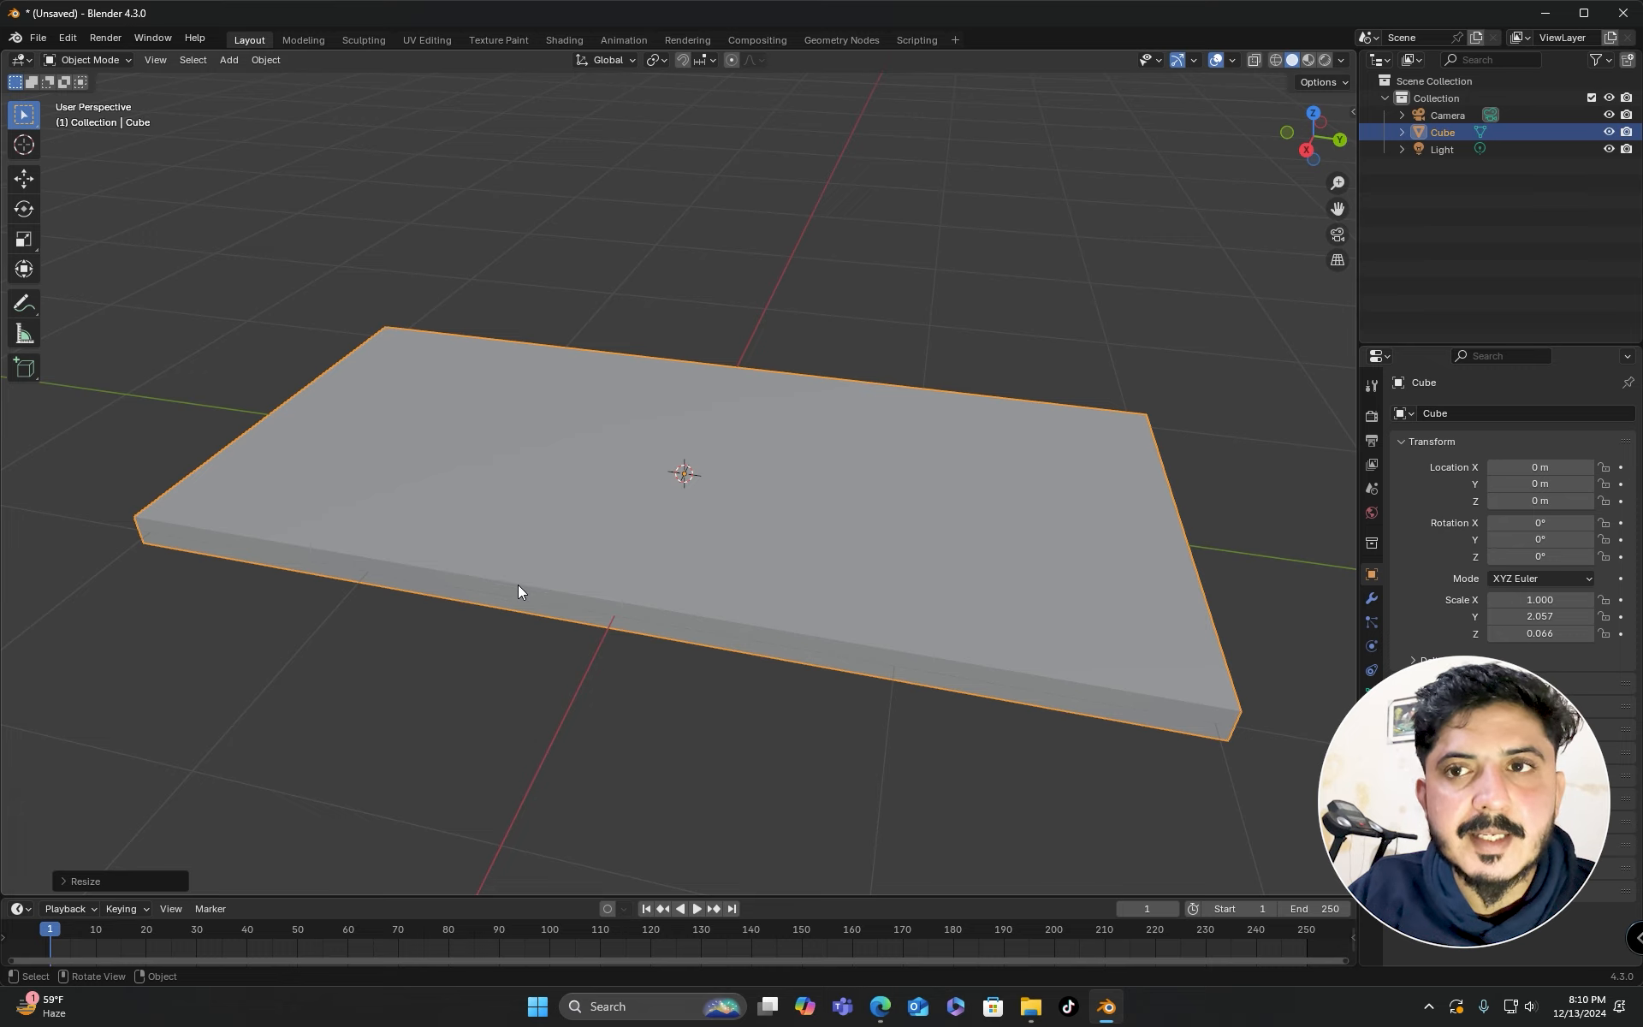
{"action": "scroll", "coordinate": [518, 585], "scroll_direction": "down", "scroll_amount": 1}
{"action": "middle_click_drag", "start_coordinate": [518, 585], "coordinate": [645, 572]}
{"action": "middle_click_drag", "start_coordinate": [645, 572], "coordinate": [680, 611], "text": "shift"}
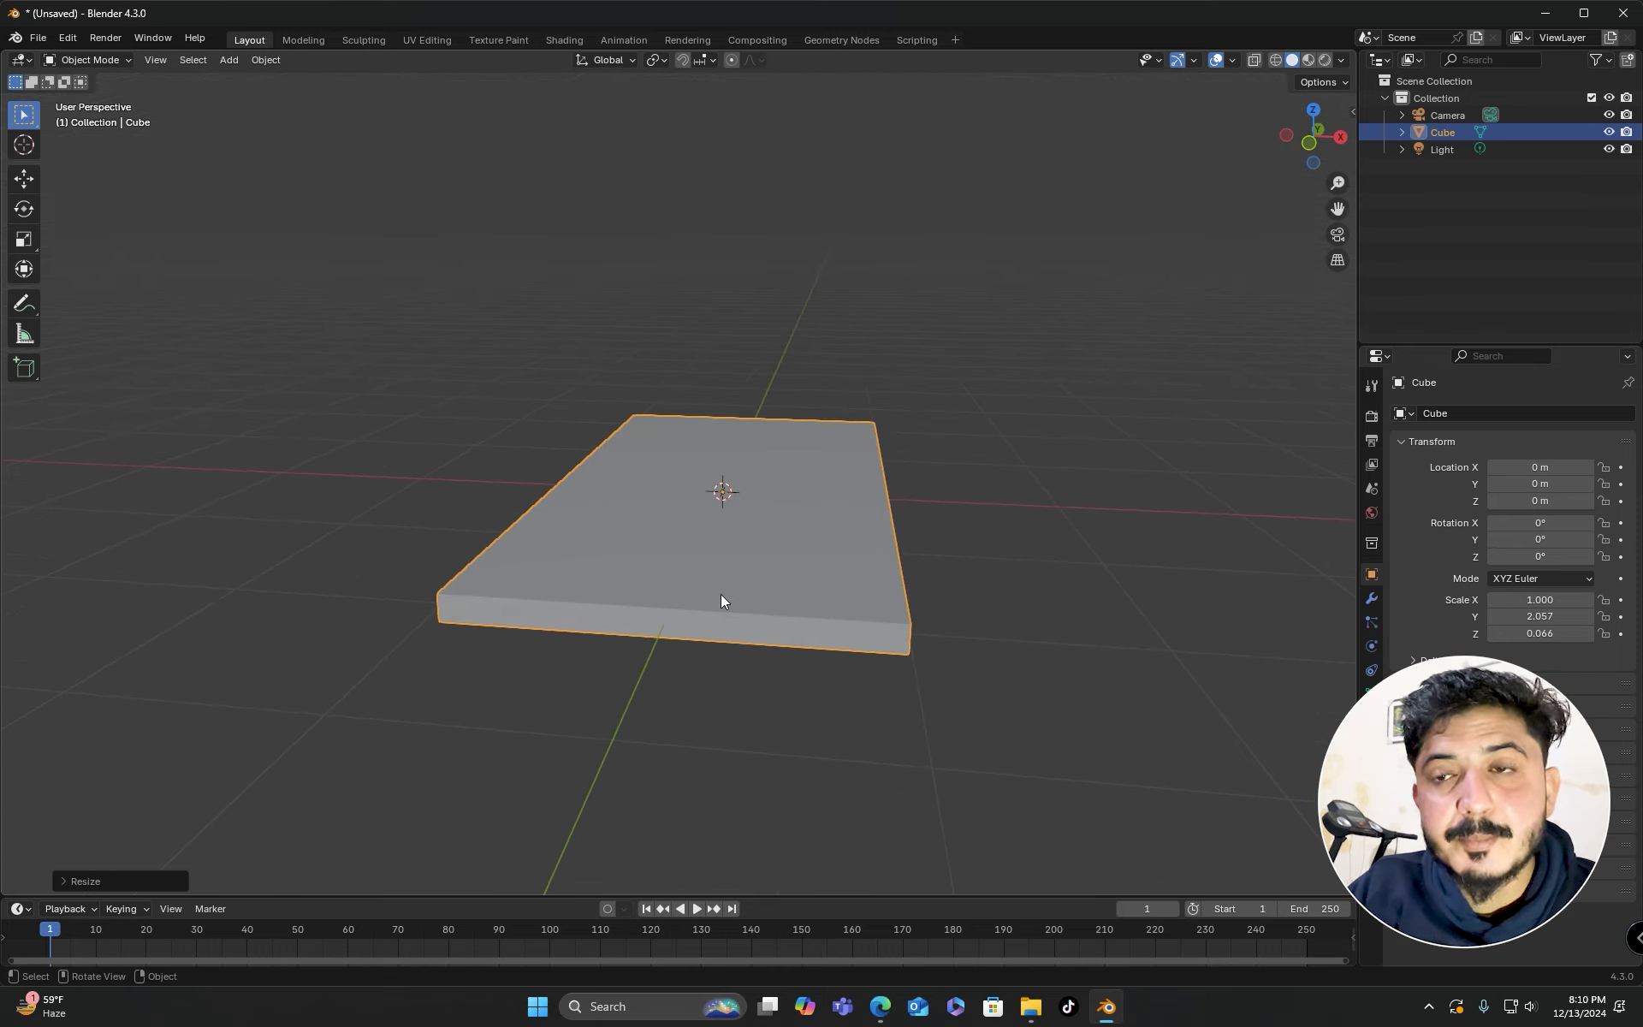
{"action": "mouse_move", "coordinate": [721, 600]}
{"action": "middle_mouse_down"}
{"action": "mouse_move", "coordinate": [693, 579]}
{"action": "mouse_move", "coordinate": [692, 604]}
{"action": "middle_mouse_up"}
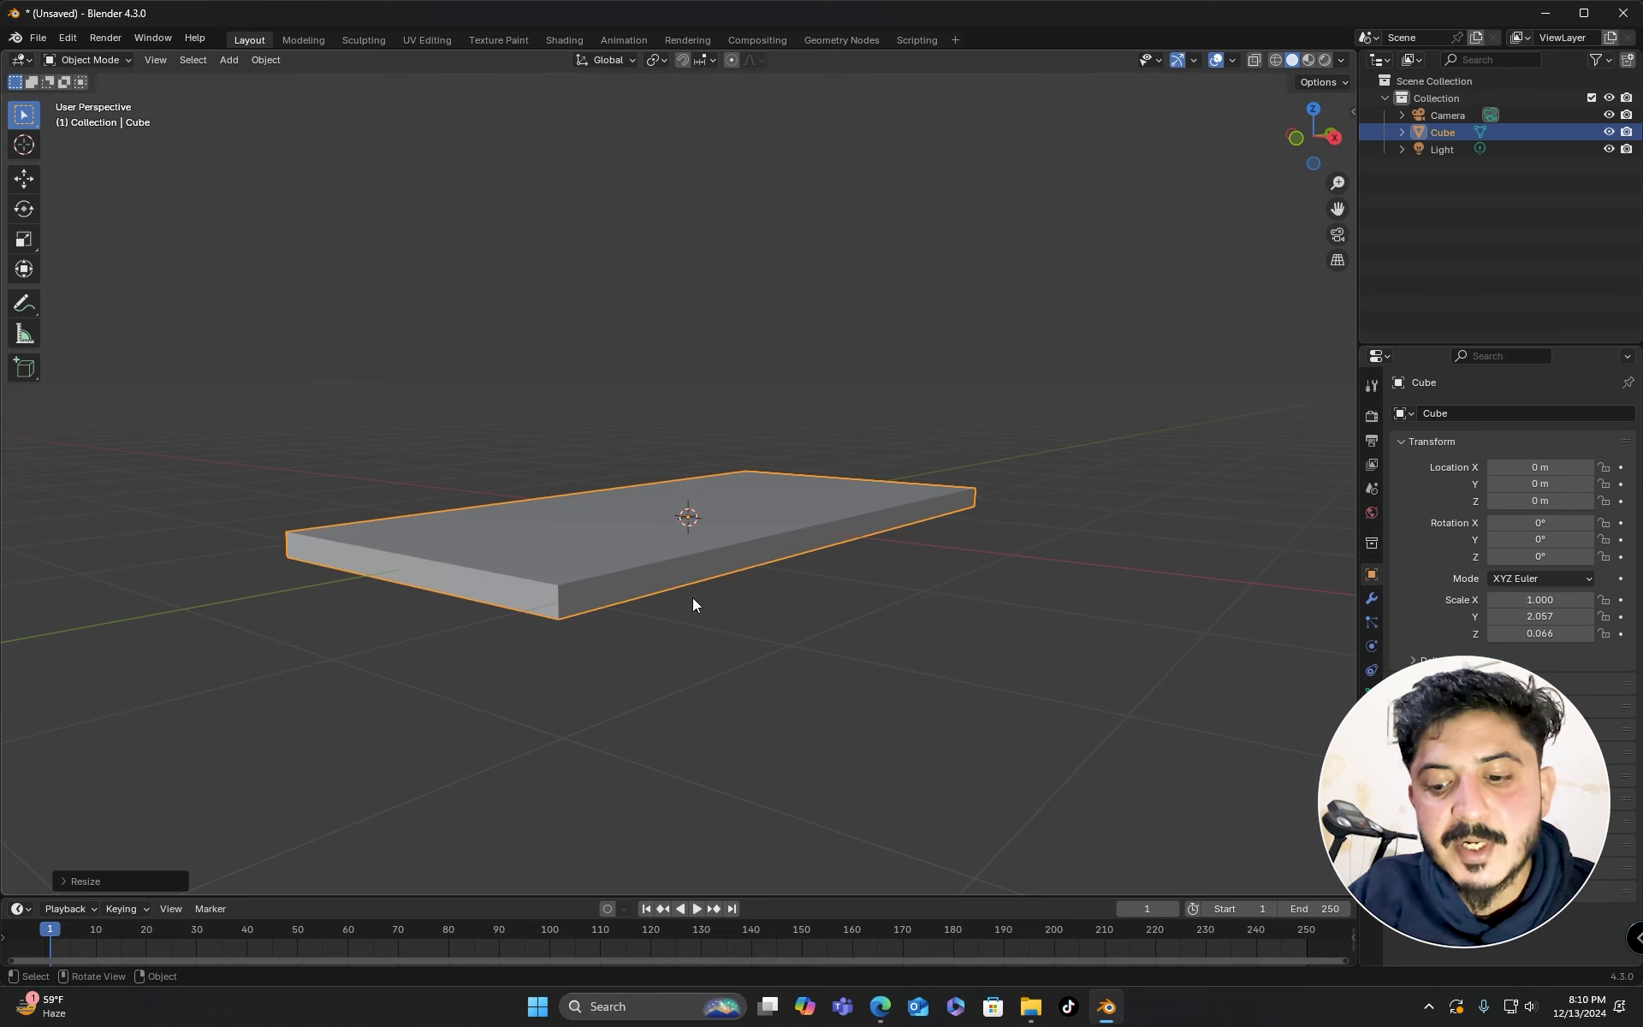
{"action": "key", "text": "g"}
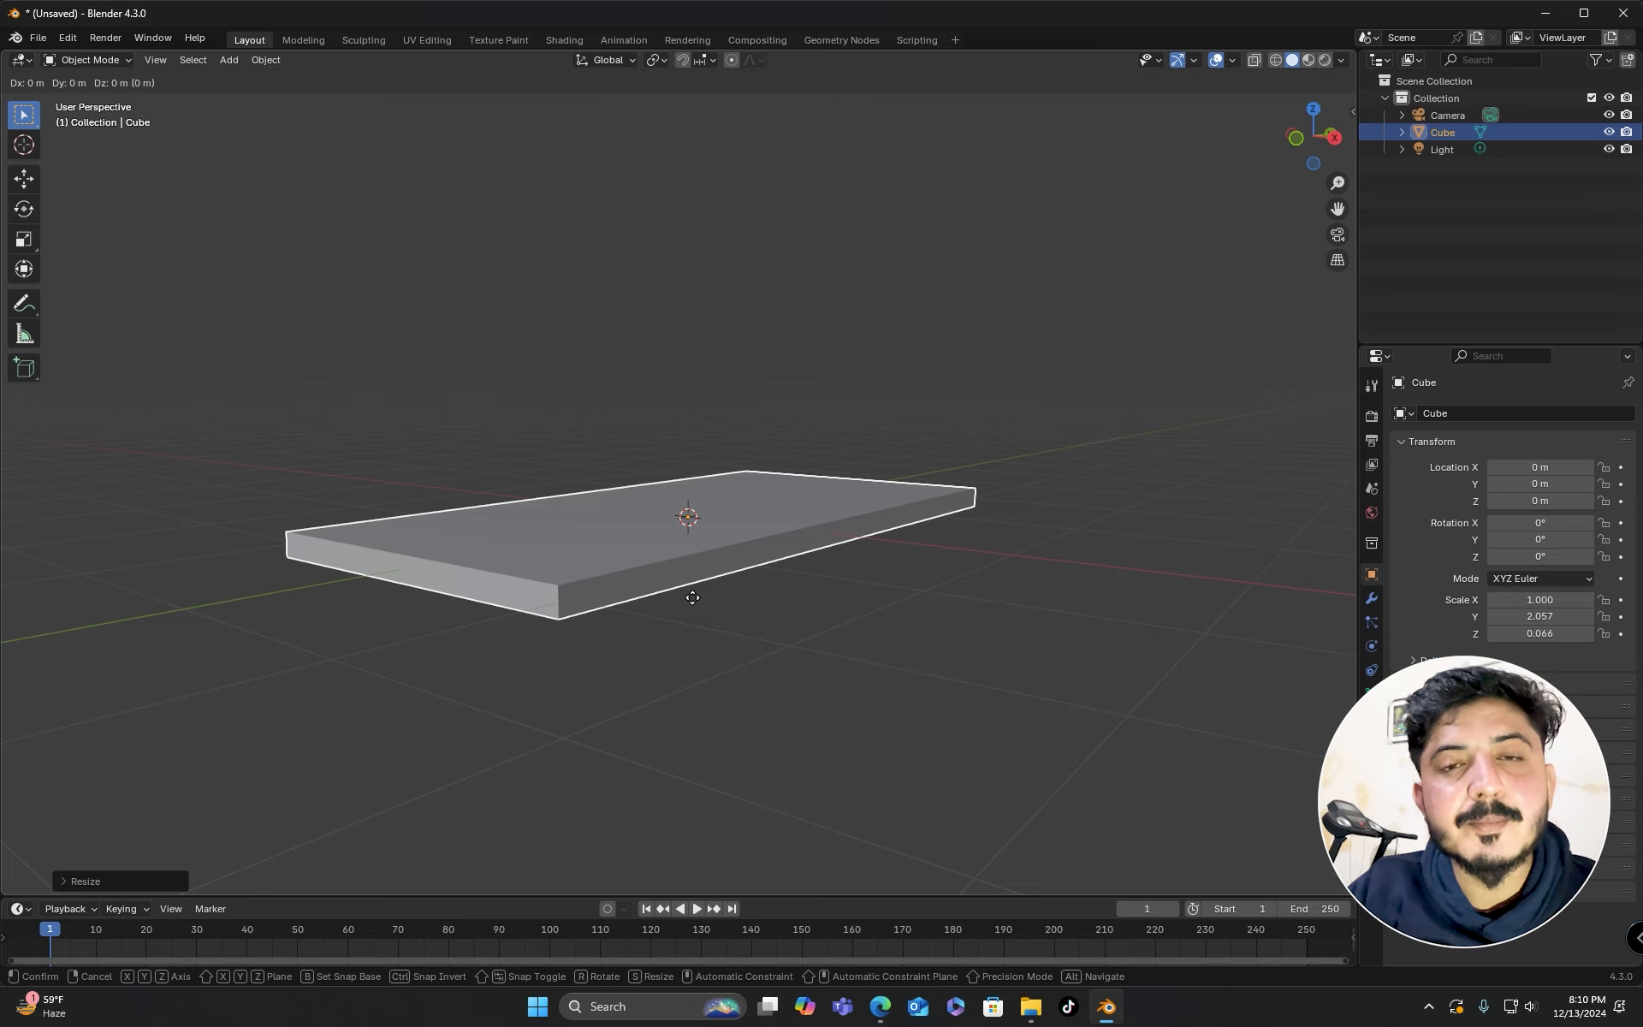
{"action": "key", "text": "z"}
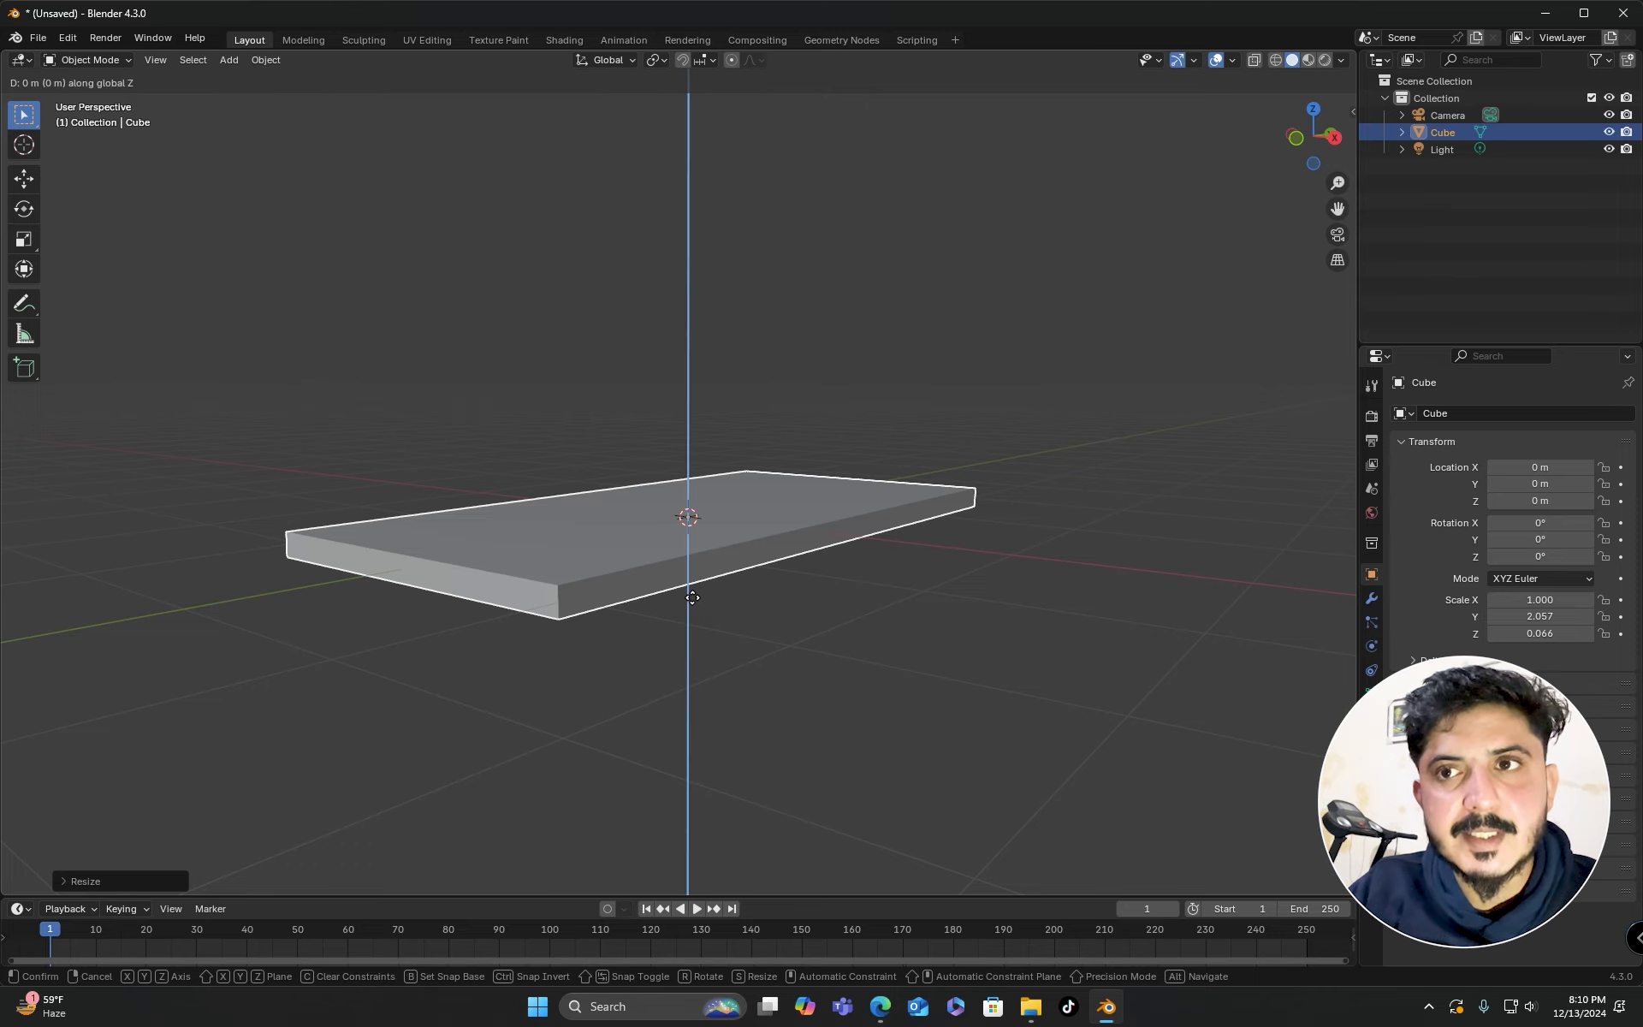
{"action": "left_click", "coordinate": [671, 340]}
Lower the slab along the Z axis to a height of about 0.95 m, working from the right orthographic view.
{"action": "mouse_move", "coordinate": [671, 342]}
{"action": "middle_mouse_down"}
{"action": "mouse_move", "coordinate": [720, 394]}
{"action": "mouse_move", "coordinate": [455, 414]}
{"action": "mouse_move", "coordinate": [563, 387]}
{"action": "mouse_move", "coordinate": [620, 393]}
{"action": "mouse_move", "coordinate": [643, 325]}
{"action": "mouse_move", "coordinate": [650, 365]}
{"action": "middle_mouse_up"}
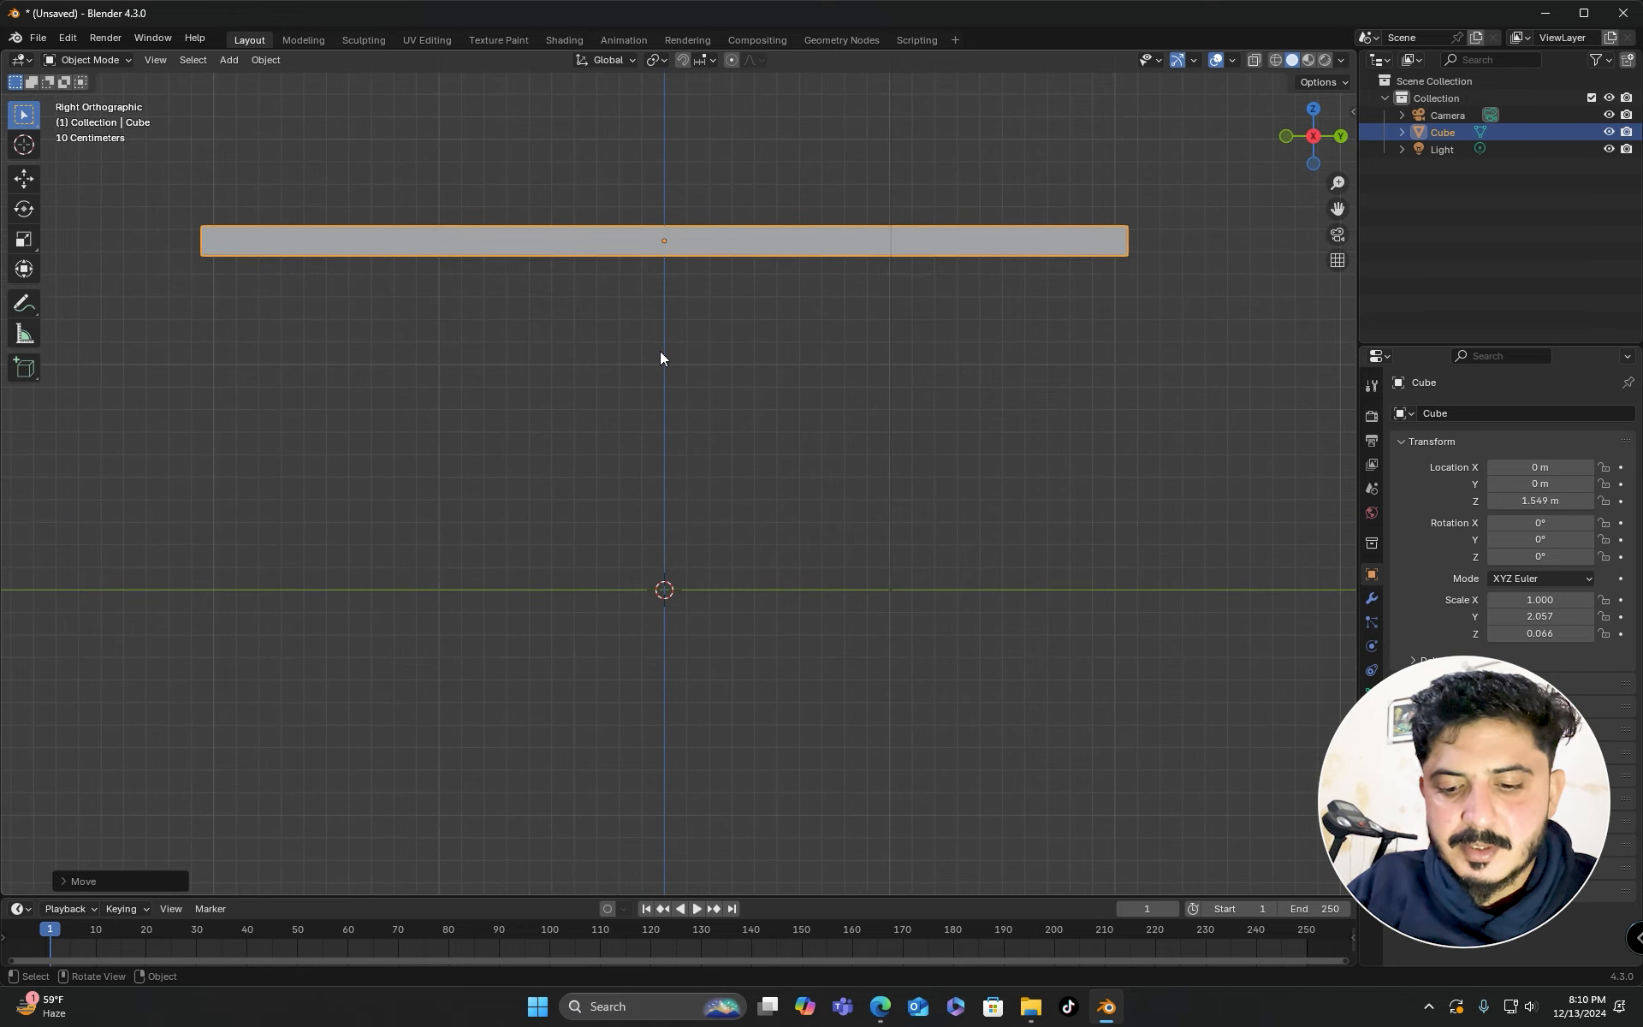
{"action": "key", "text": "g"}
{"action": "key", "text": "z"}
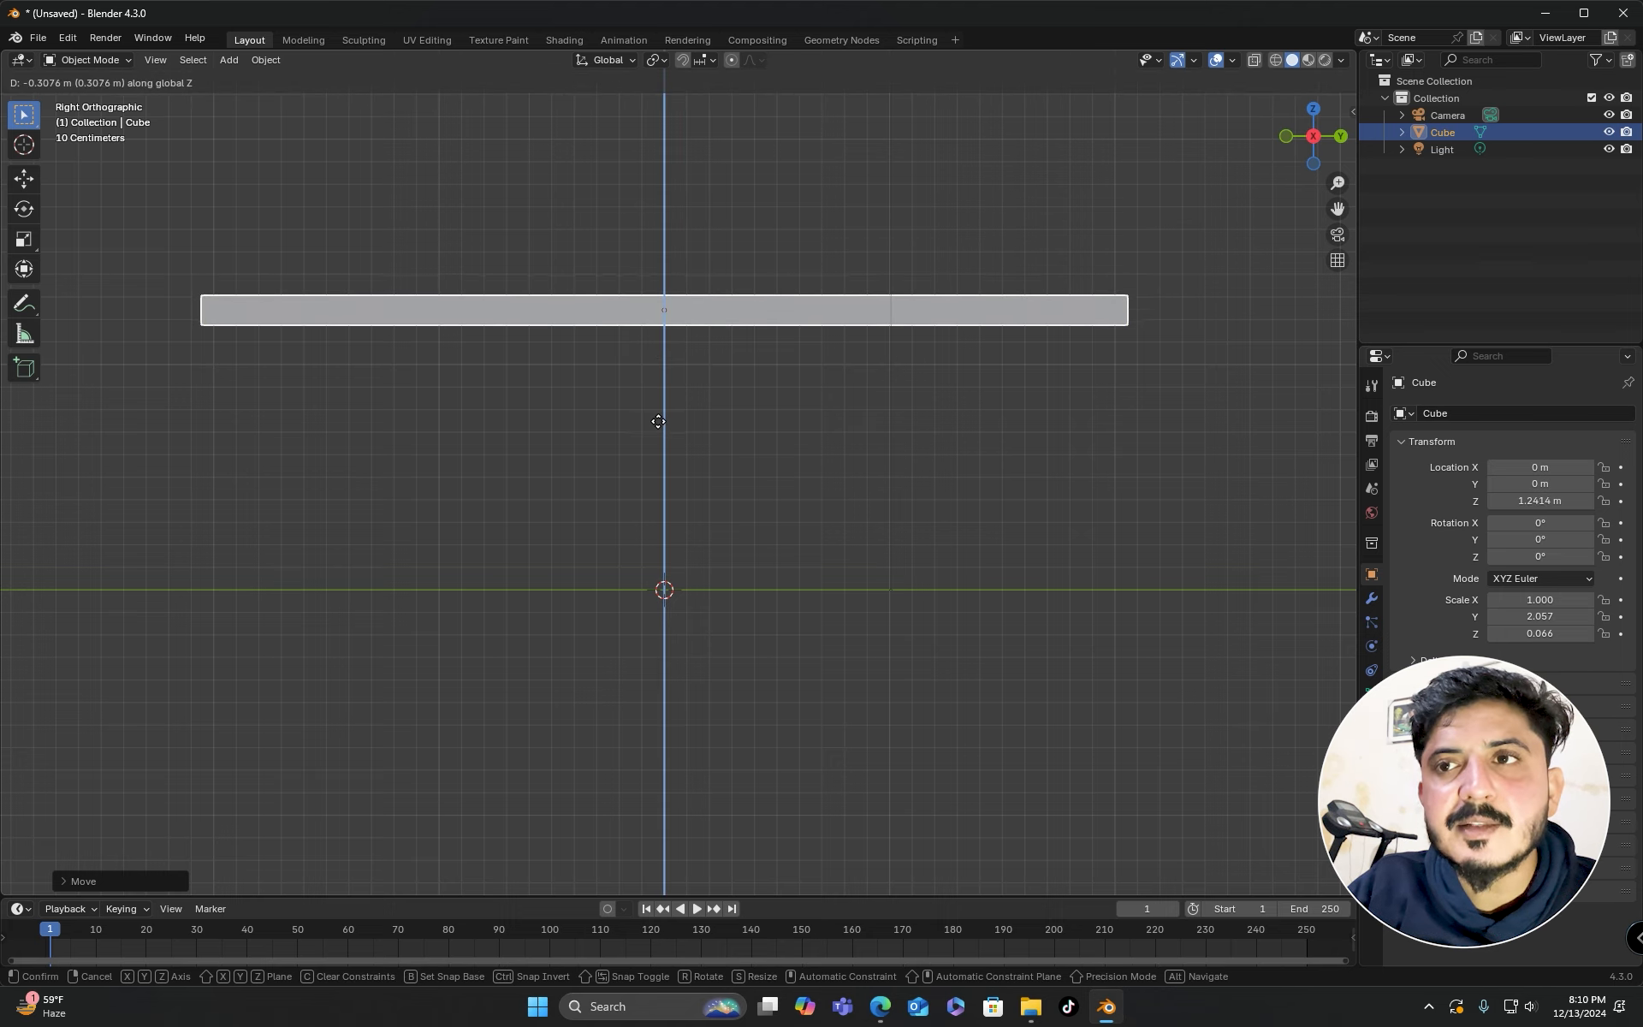
{"action": "left_click", "coordinate": [661, 484]}
Duplicate the slab and keep the copy at the original's position.
{"action": "middle_click_drag", "start_coordinate": [661, 484], "coordinate": [749, 507]}
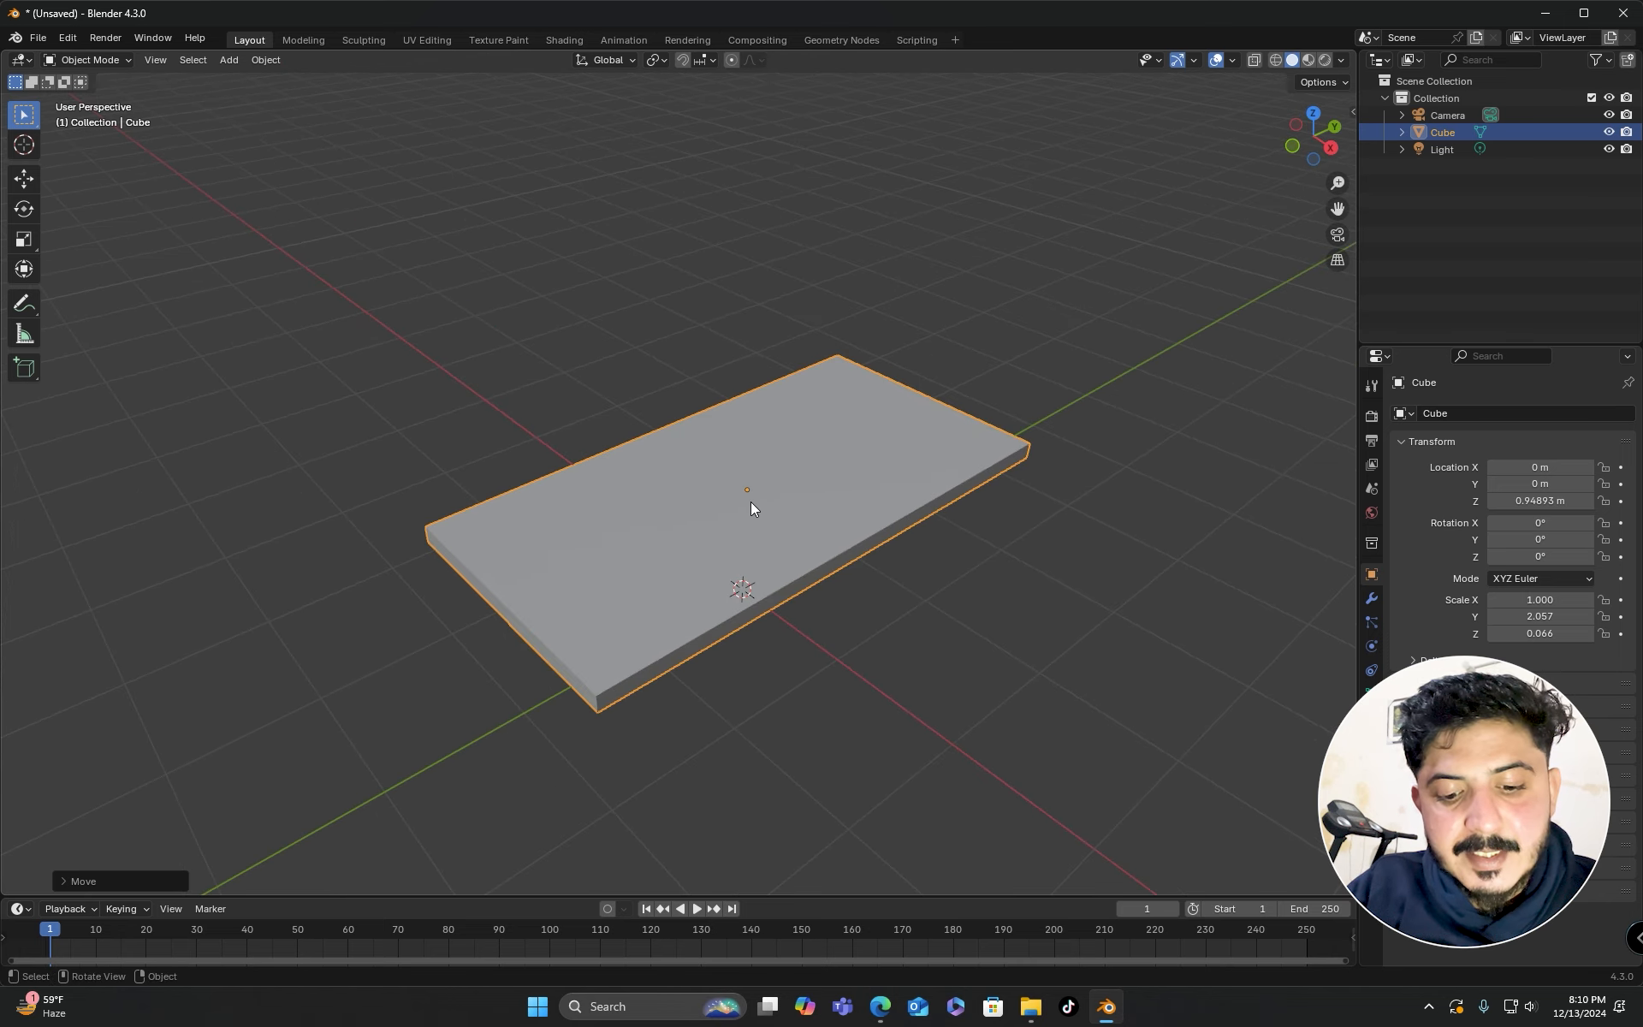
{"action": "key", "text": "shift+d"}
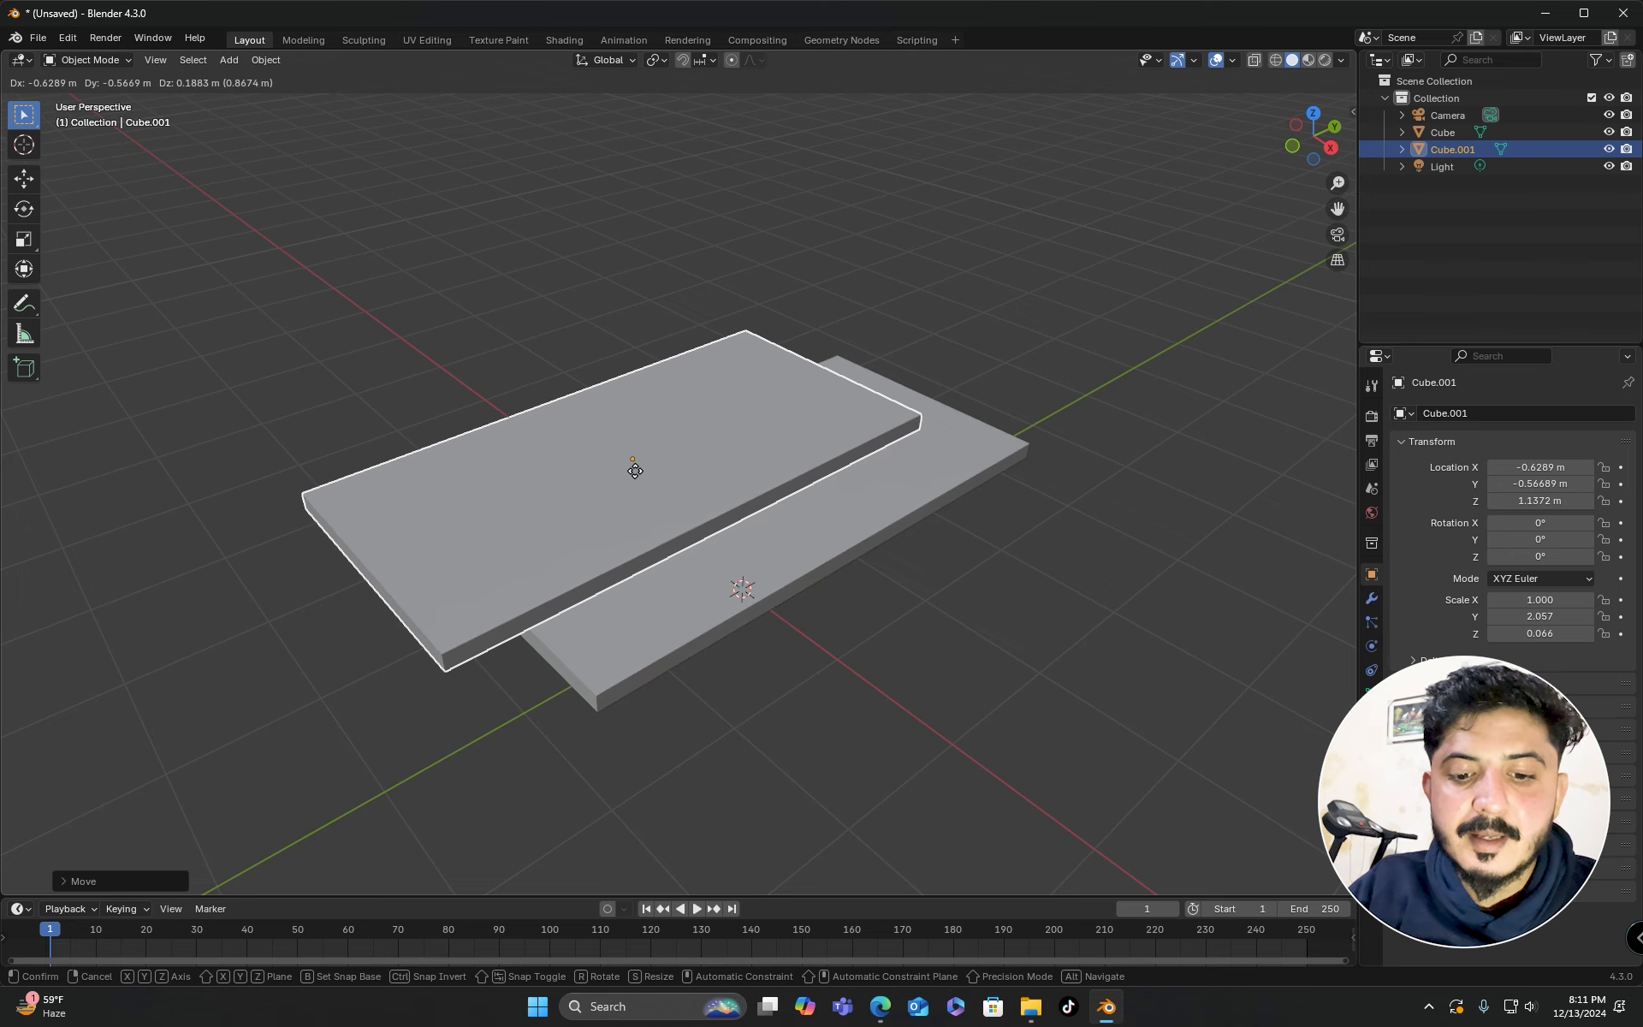
{"action": "right_click", "coordinate": [621, 454]}
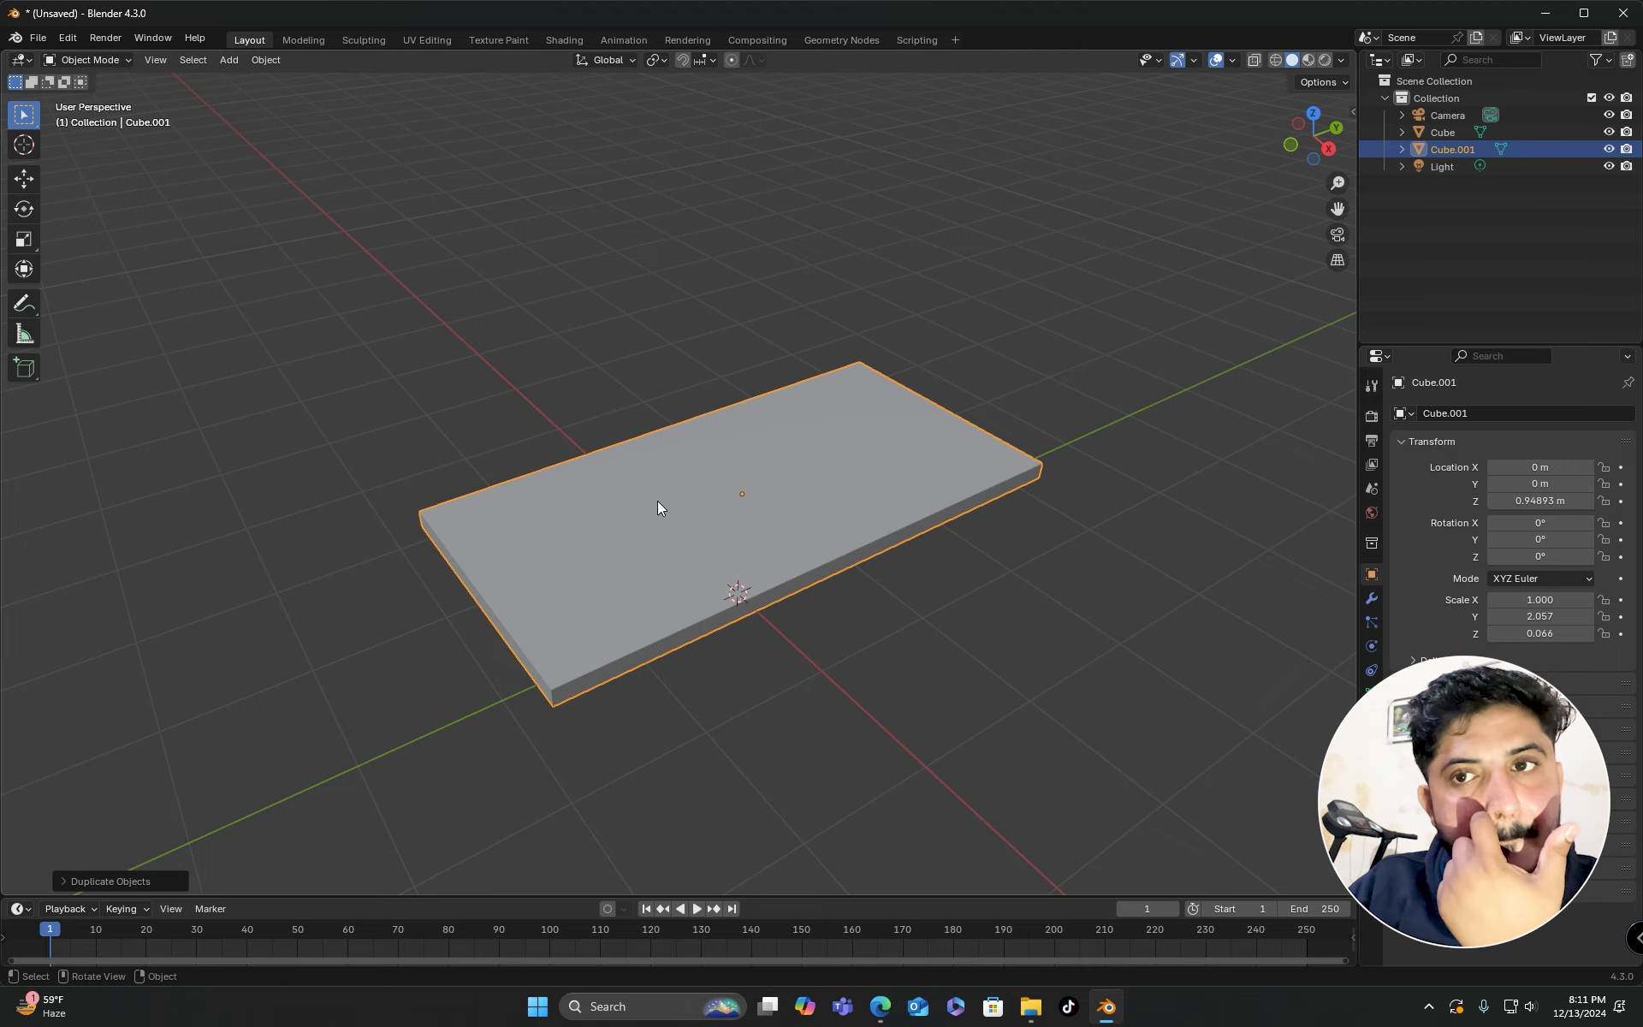
{"action": "mouse_move", "coordinate": [656, 503]}
{"action": "middle_mouse_down"}
{"action": "mouse_move", "coordinate": [669, 511]}
{"action": "mouse_move", "coordinate": [660, 491]}
{"action": "middle_mouse_up"}
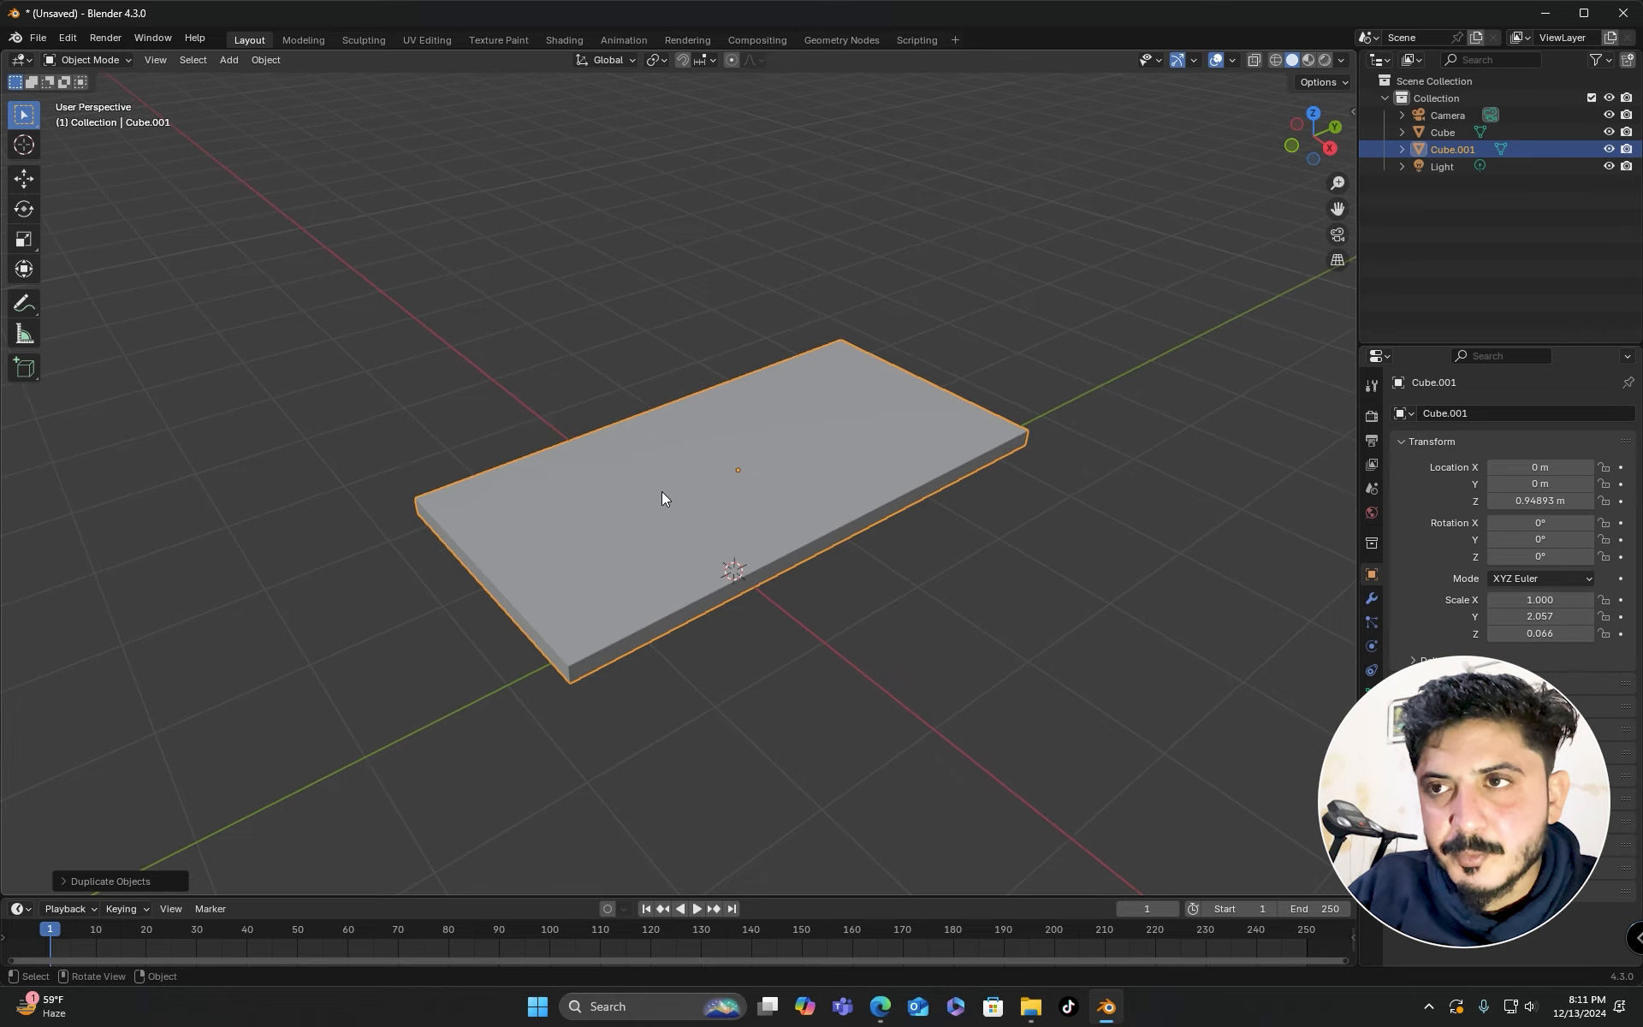
{"action": "key", "text": "g"}
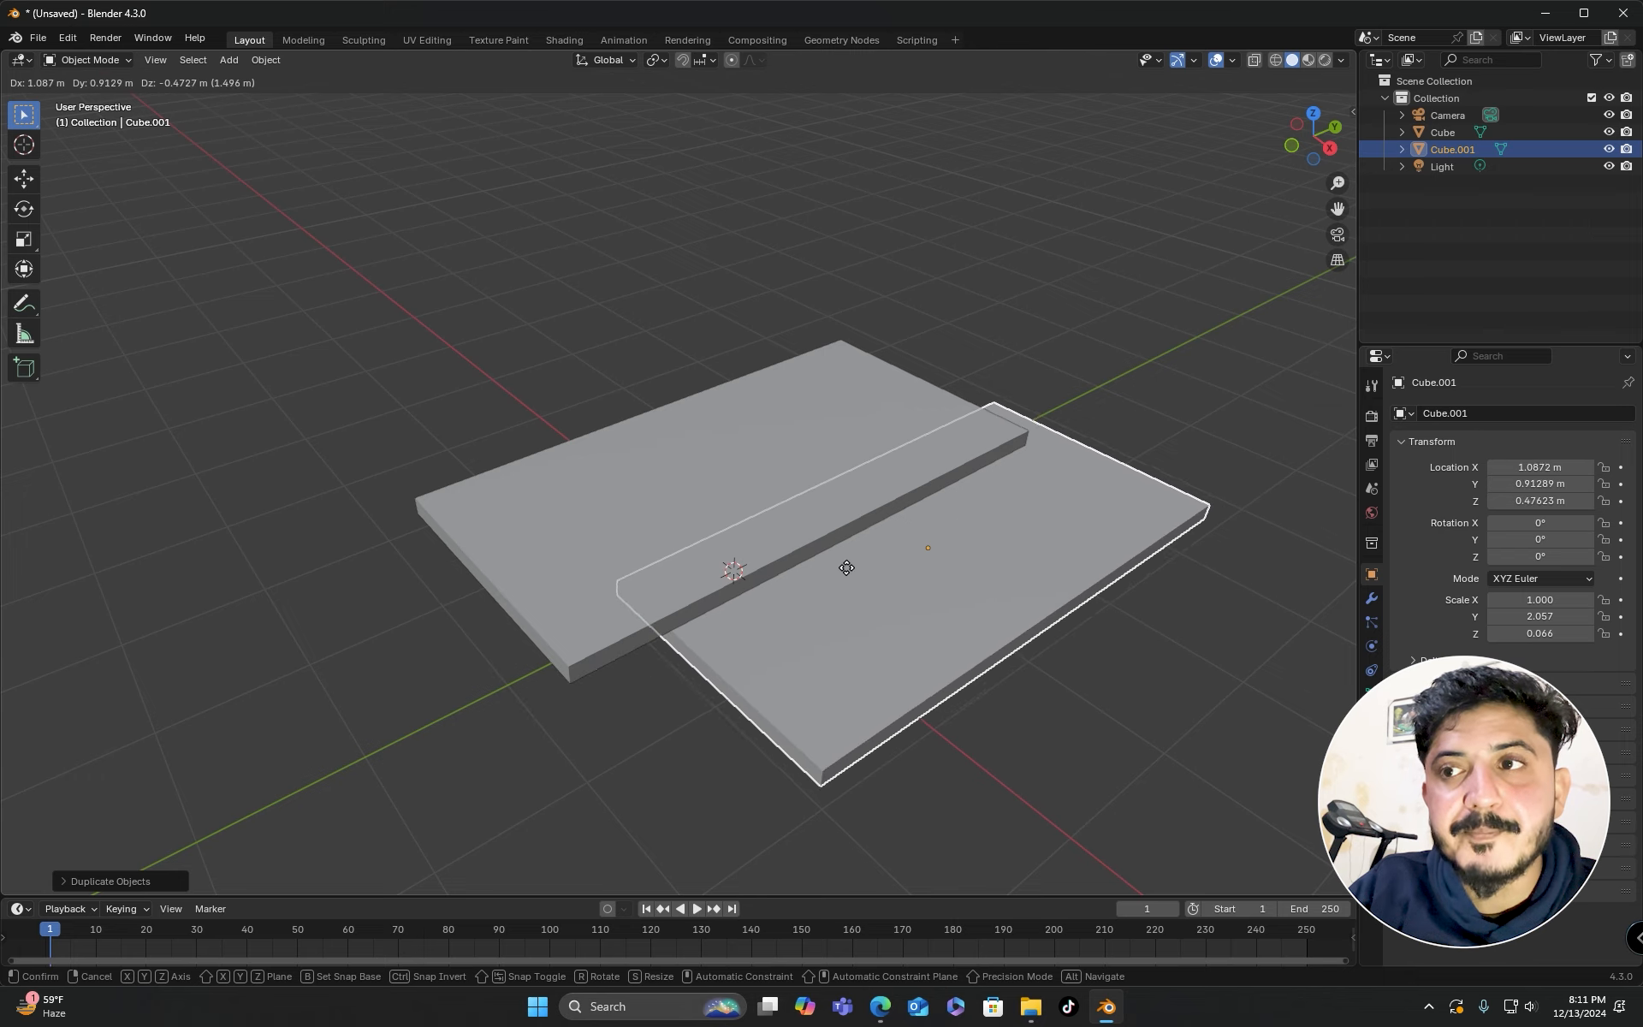
{"action": "key", "text": "Escape"}
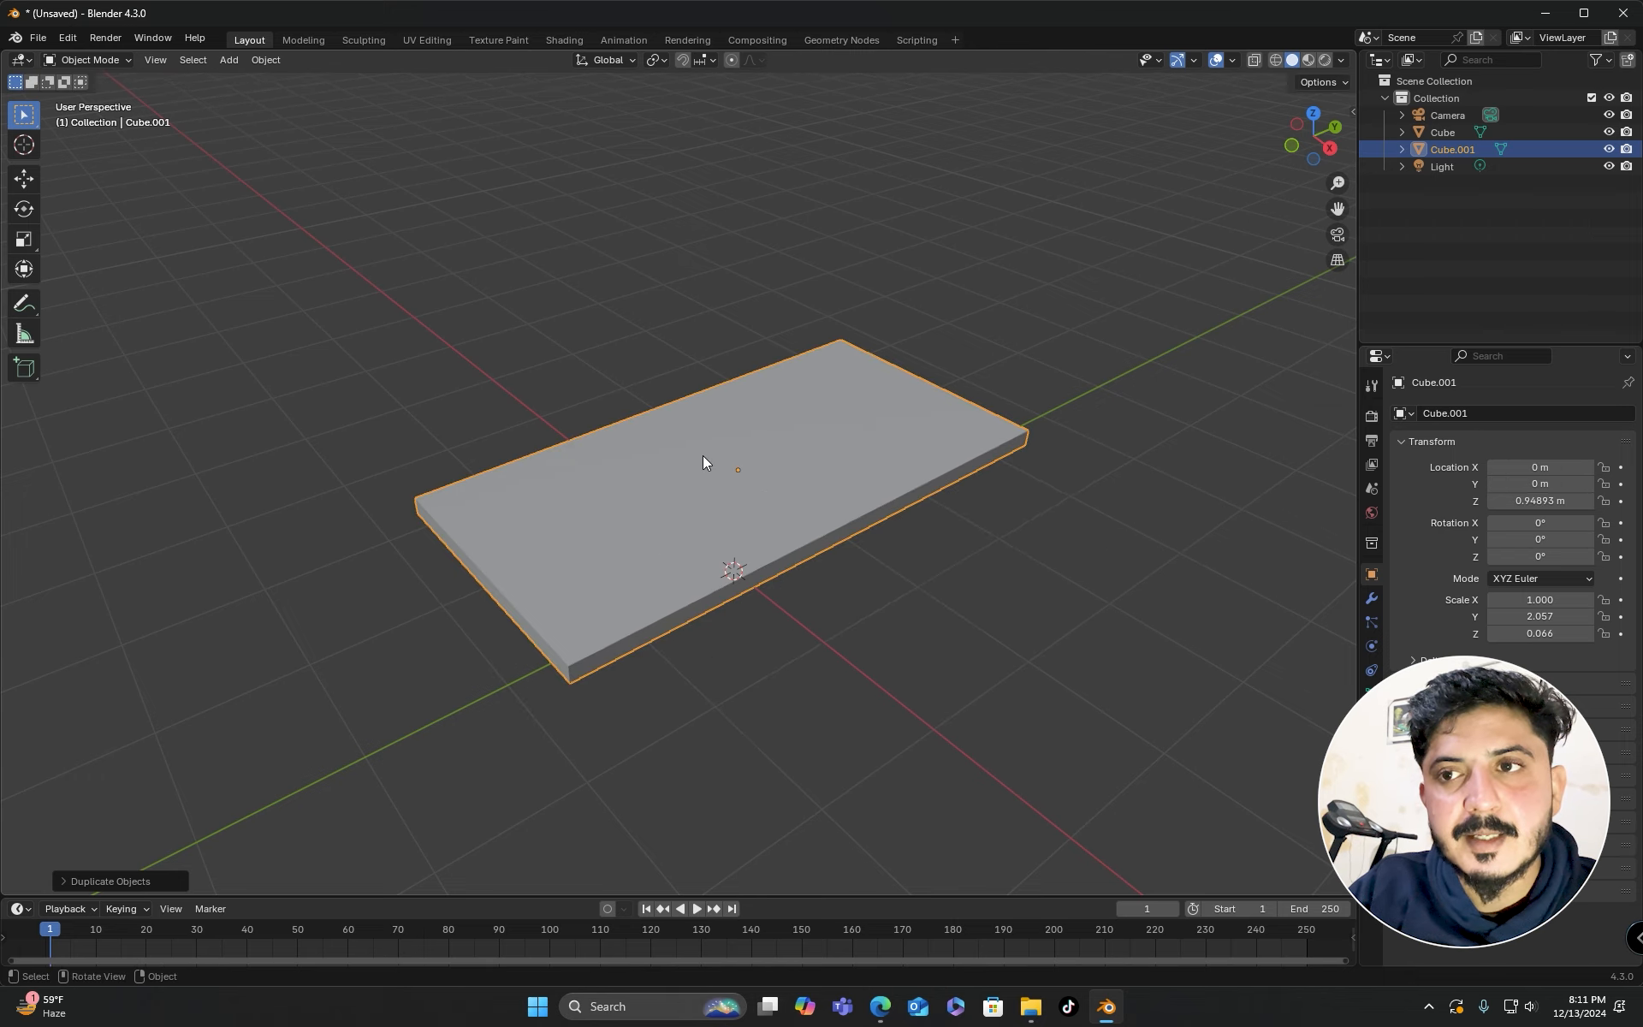
Scale the duplicated slab in the top orthographic view.
{"action": "middle_click_drag", "start_coordinate": [715, 433], "coordinate": [741, 518]}
{"action": "key", "text": "s"}
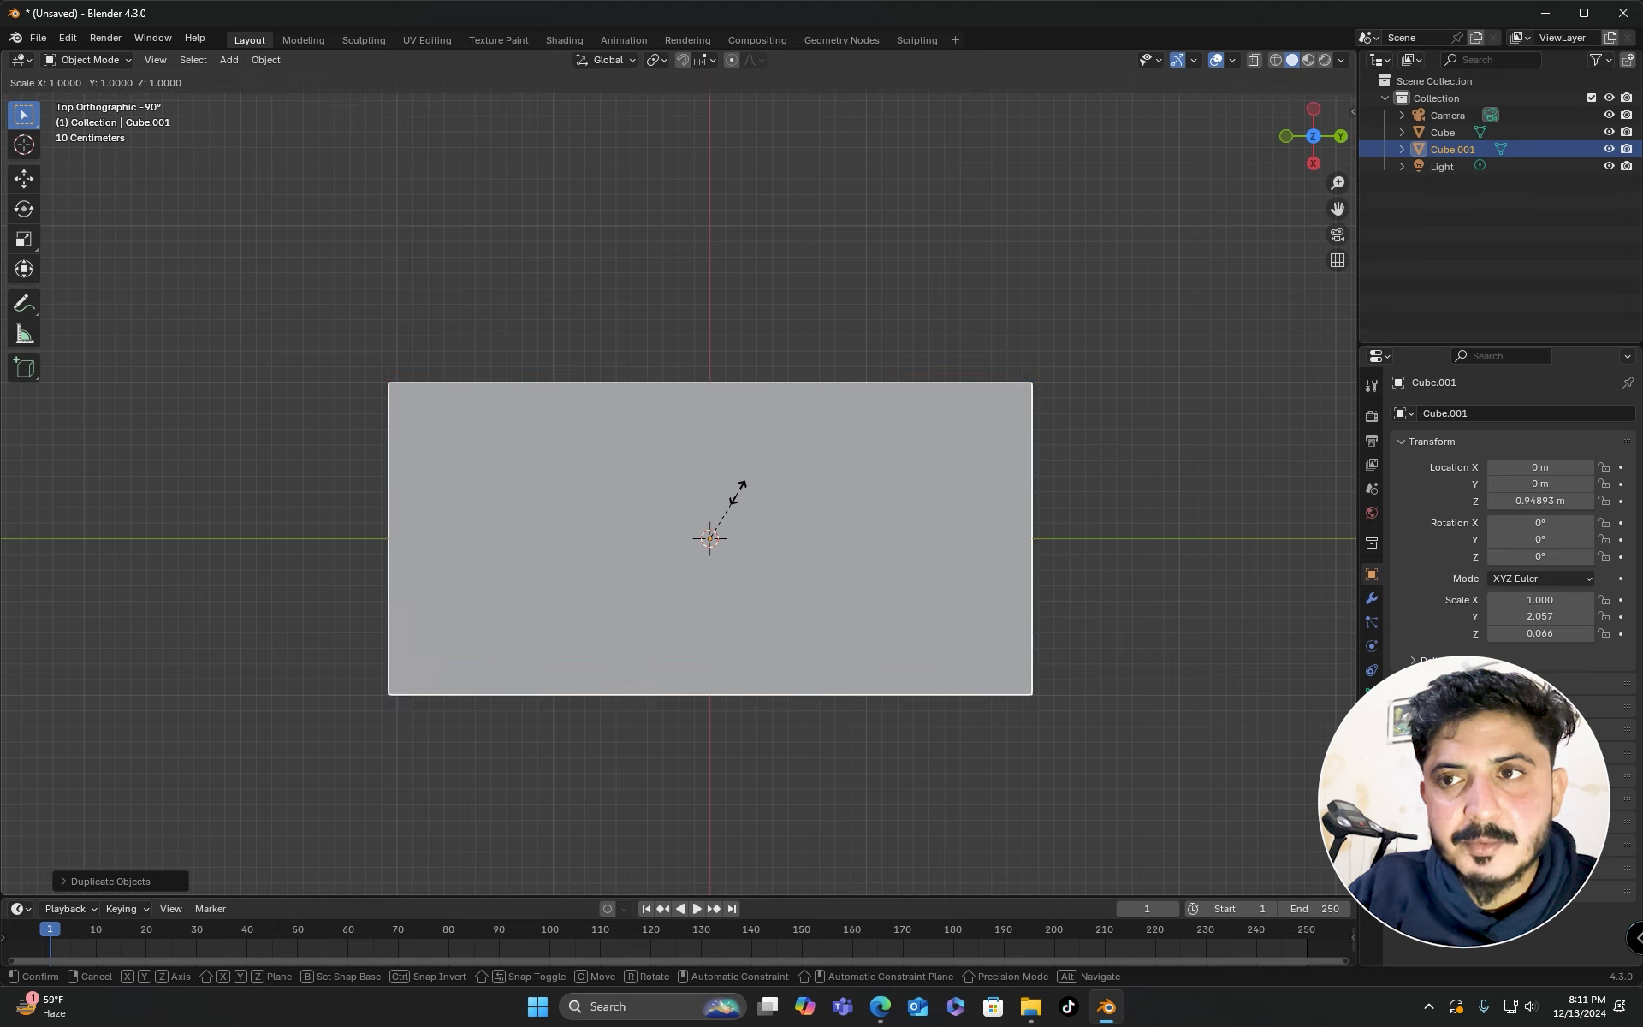